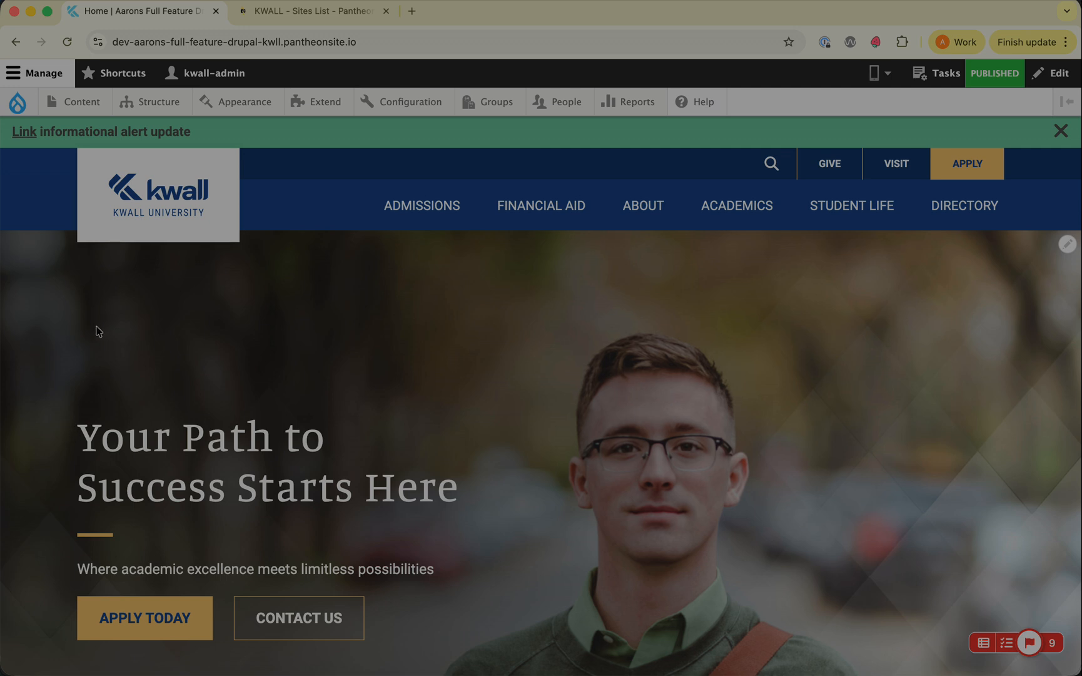
Step: Open the Aaron tests landing page for editing and switch to its Main Content section
left_click(88, 103)
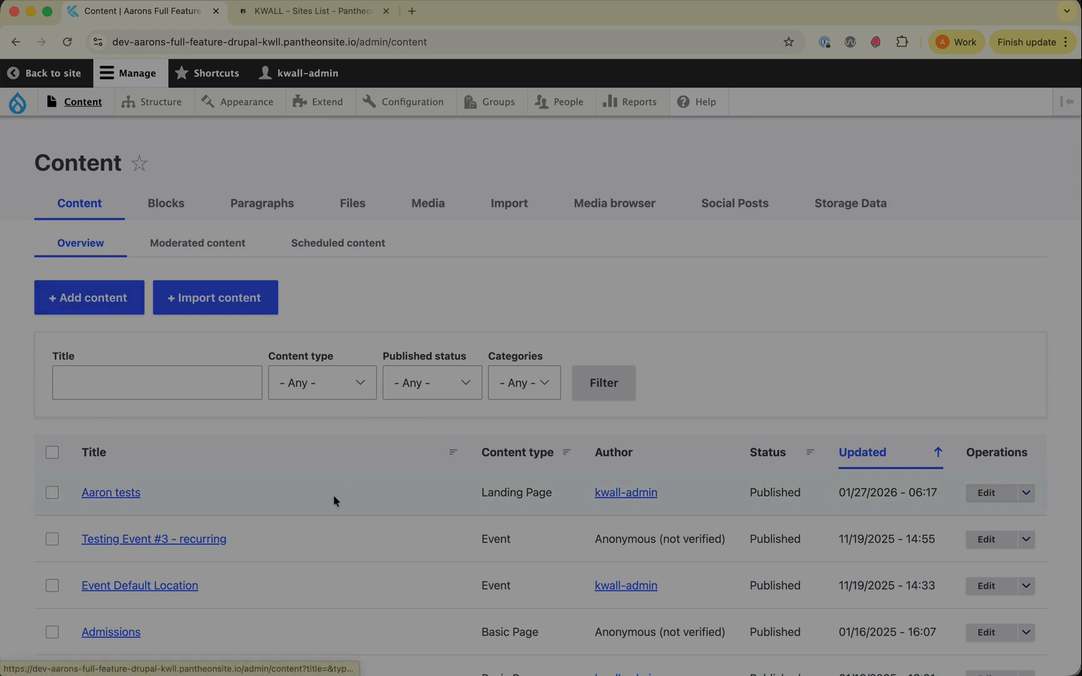
left_click(987, 495)
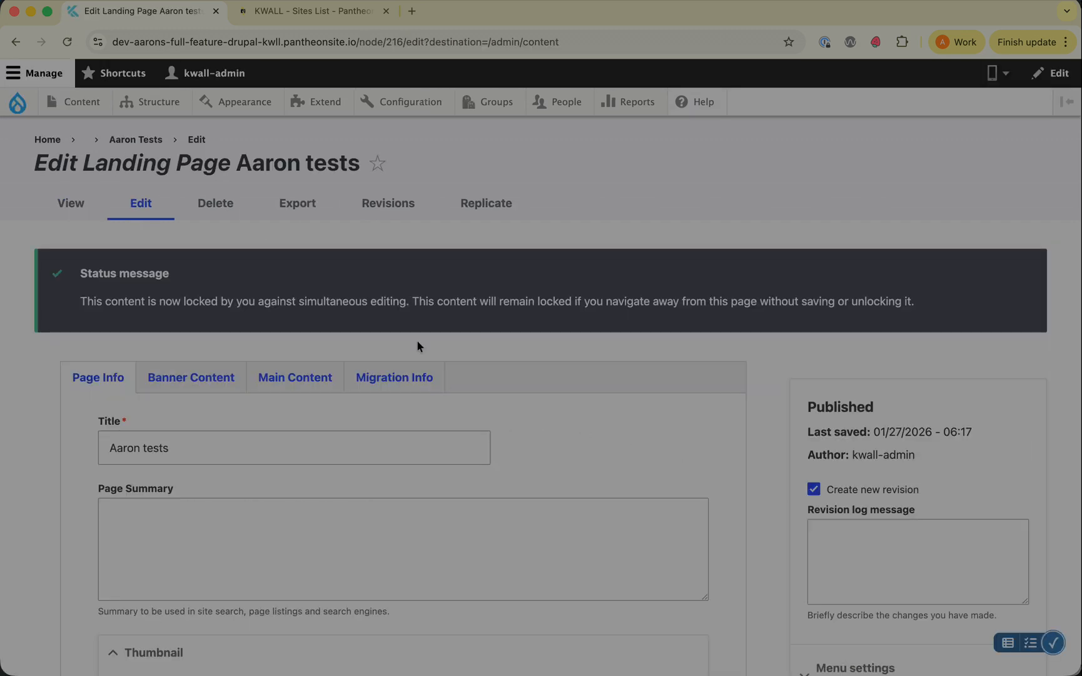
left_click(294, 385)
scroll(493, 382, "down", 5)
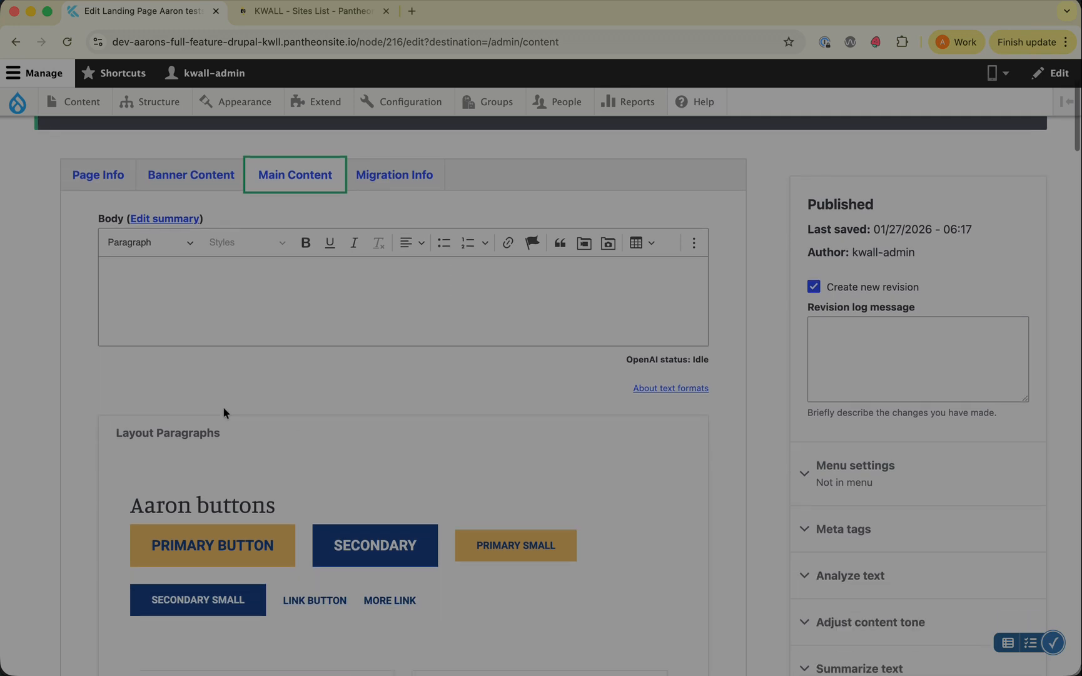
Step: Add a new one-column layout section above the Aaron buttons section in Layout Paragraphs
left_click_drag(114, 432, 228, 432)
left_click(203, 435)
scroll(204, 436, "down", 1)
mouse_move(435, 460)
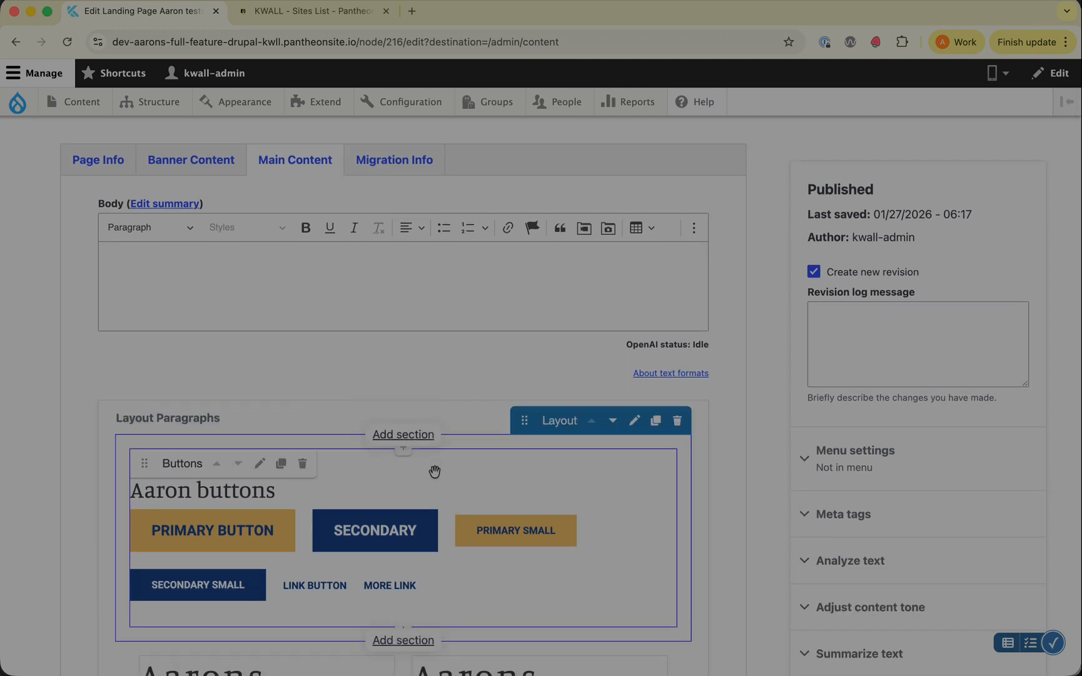
left_click(404, 435)
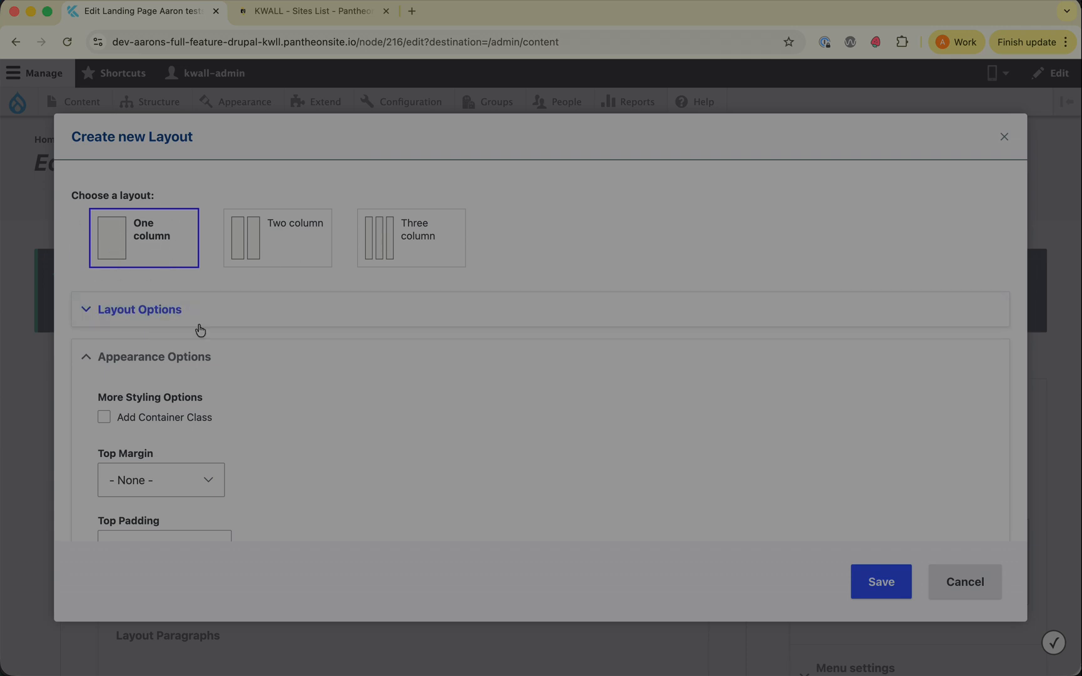
scroll(210, 347, "down", 1)
scroll(209, 347, "down", 1)
left_click(154, 362)
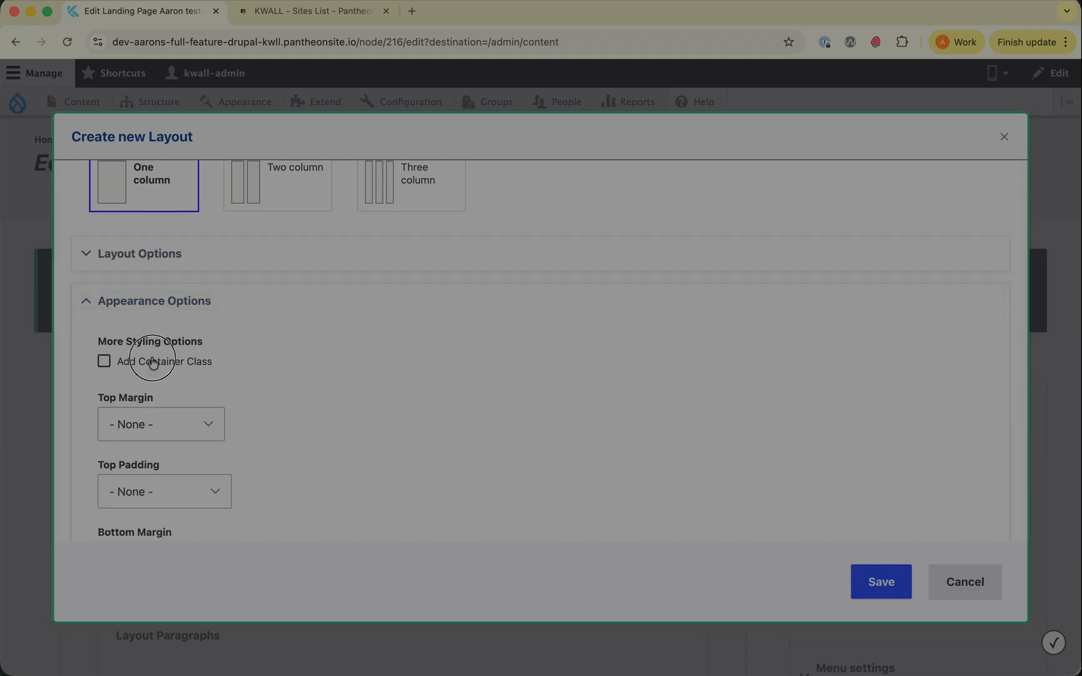
left_click(874, 583)
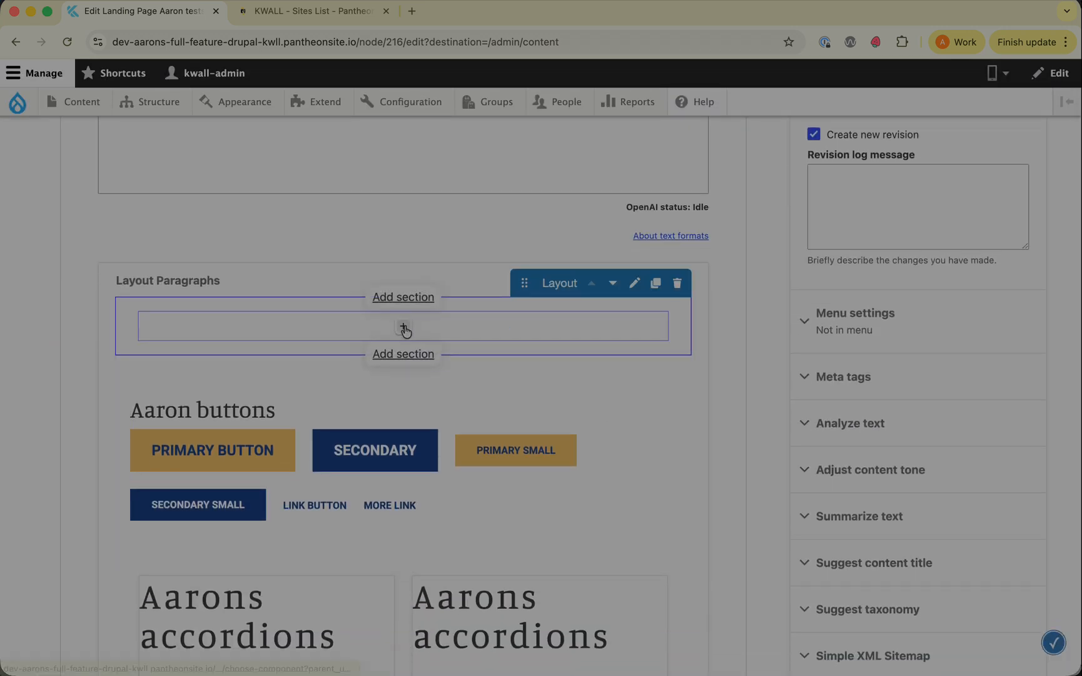
Step: Insert a Colored Icons Grid component into the new section with the heading "Aarons colored icon grid"
left_click(405, 328)
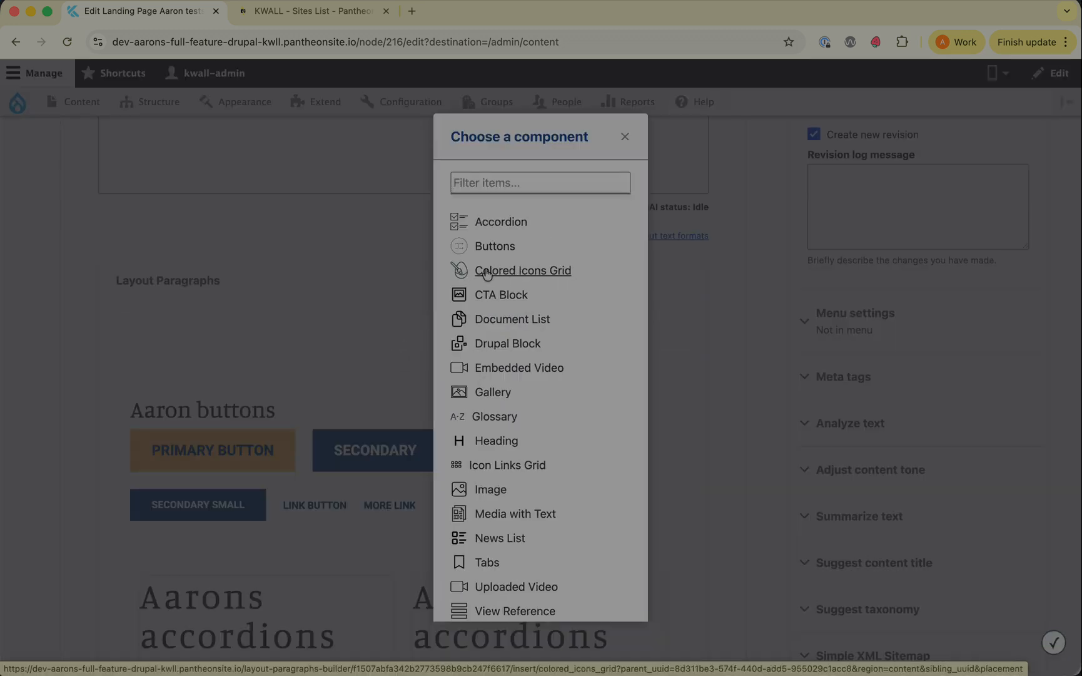
left_click(530, 272)
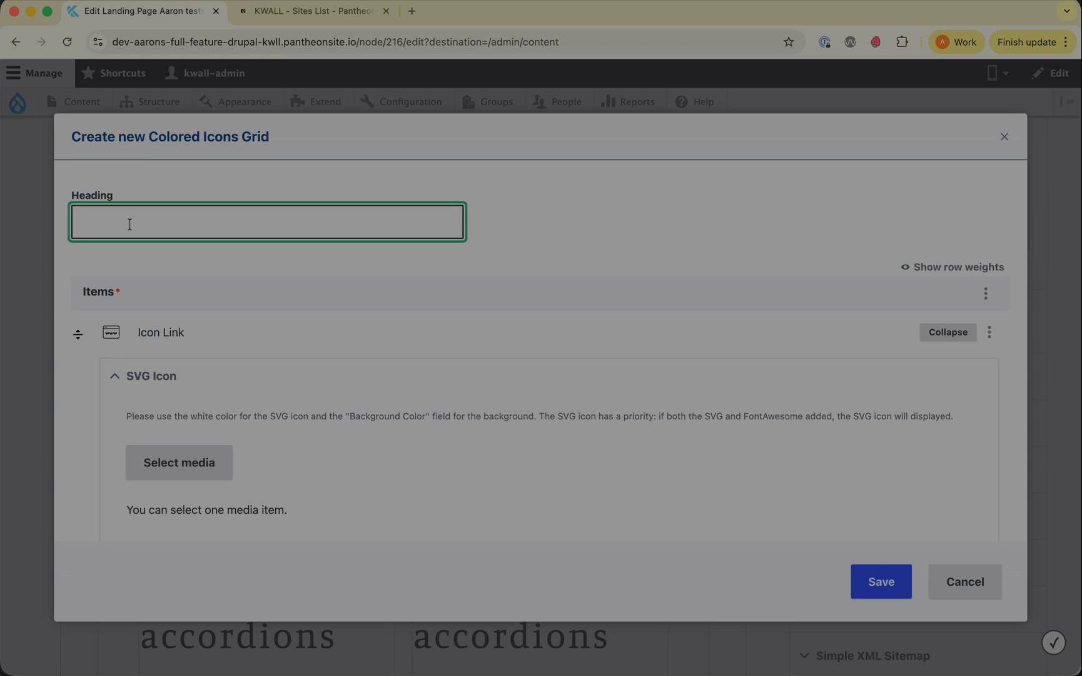
type("Aarons")
type("colored icon grid")
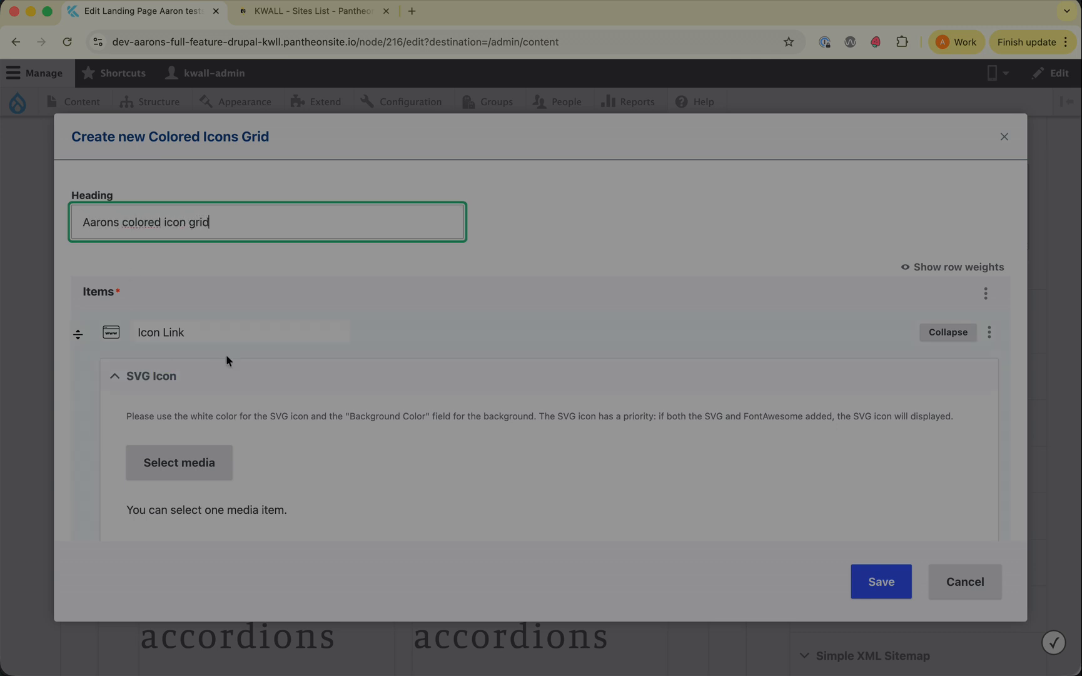
Step: Examine the first icon link's fields, including the SVG icon media browser, Font Awesome icon and link settings
scroll(233, 351, "down", 5)
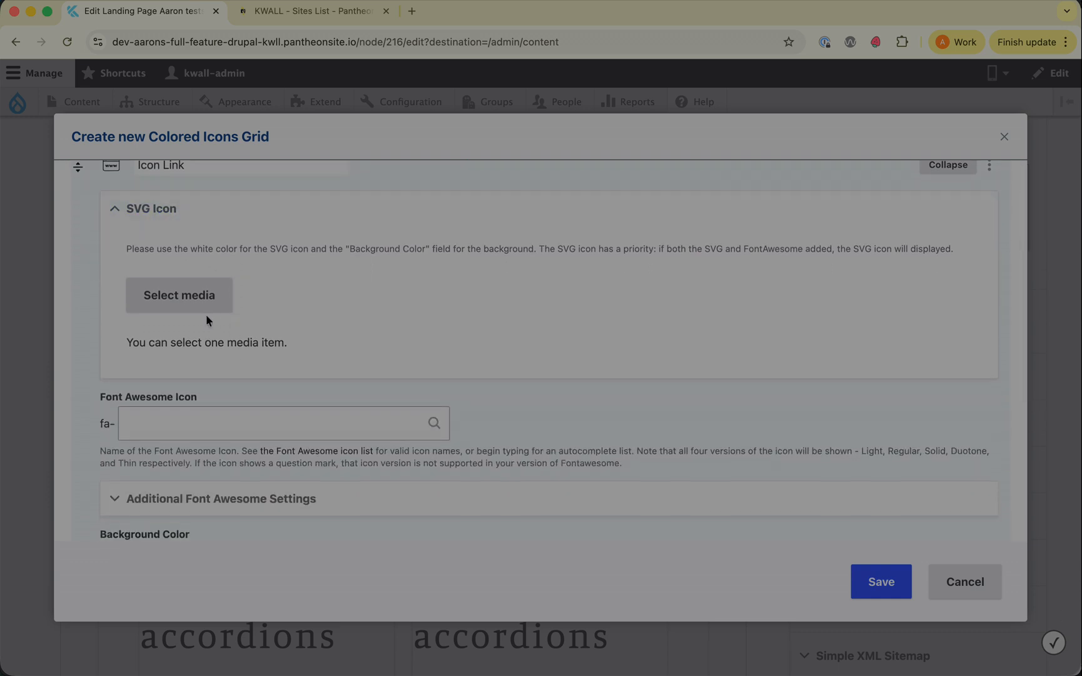
triple_click(236, 244)
left_click(283, 250)
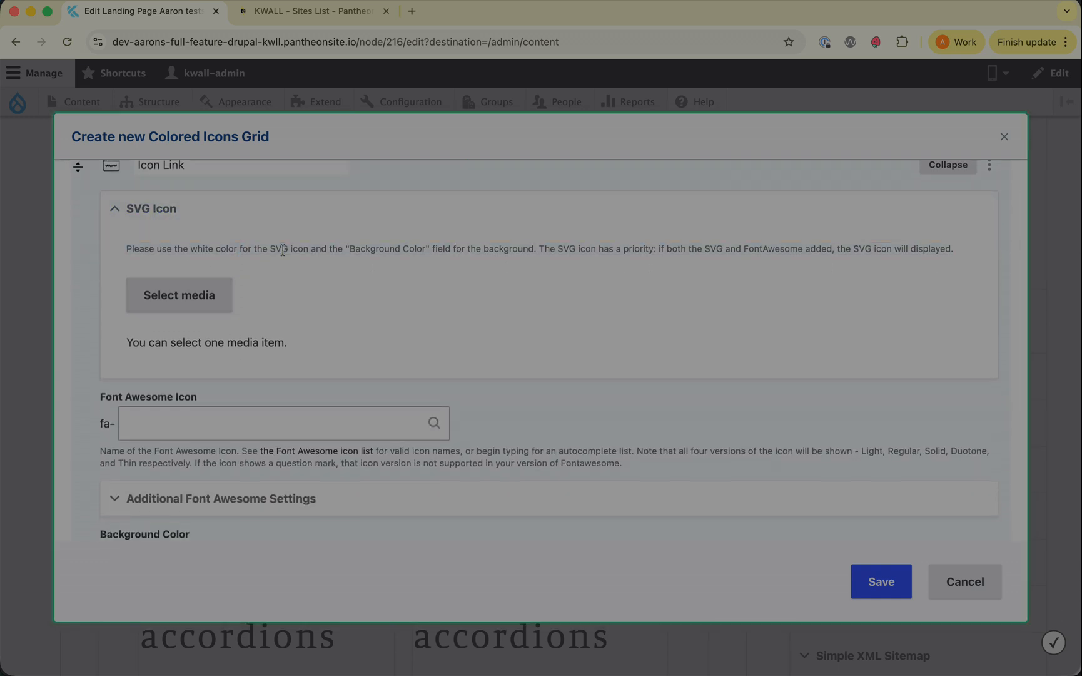
scroll(257, 243, "up", 2)
scroll(257, 243, "down", 3)
scroll(256, 247, "up", 1)
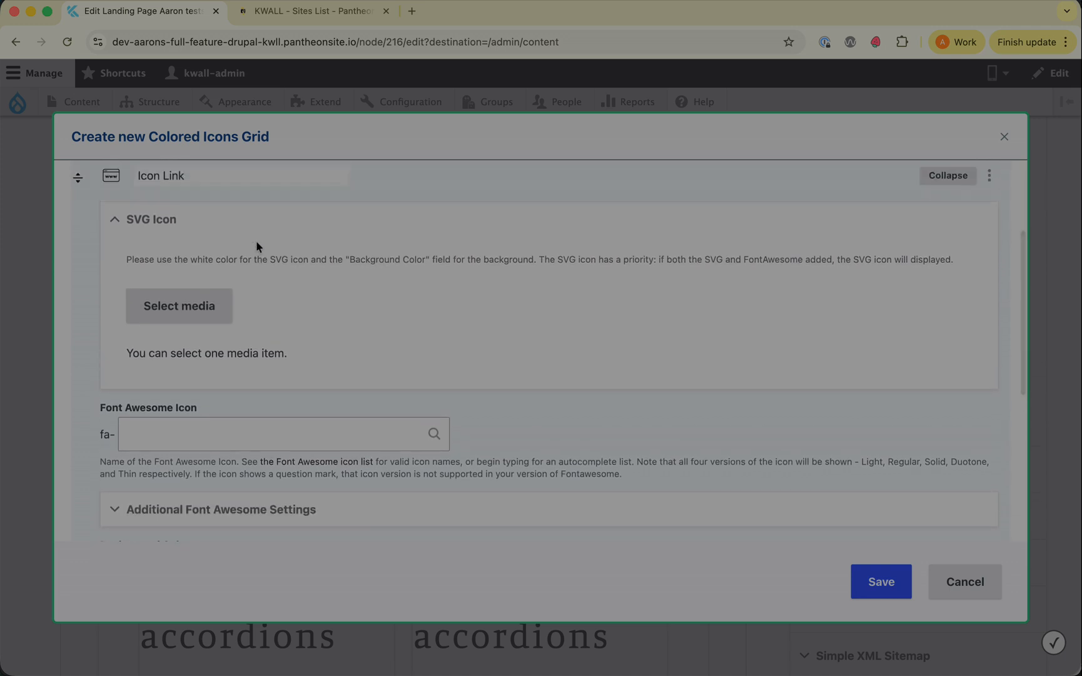
triple_click(251, 261)
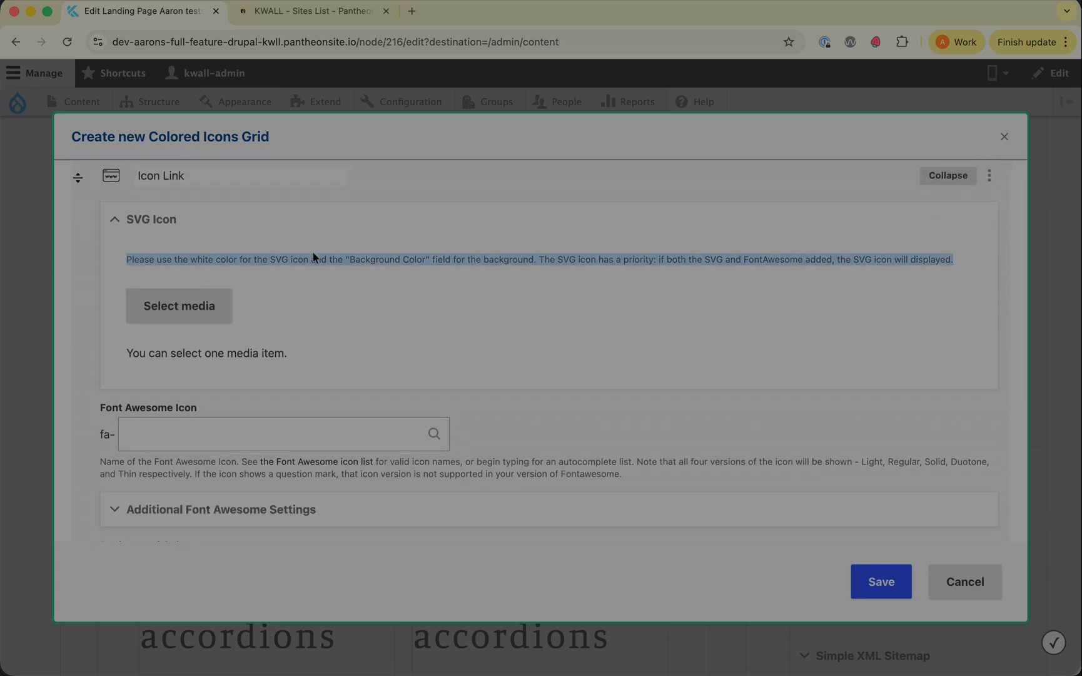
left_click(373, 257)
left_click(190, 429)
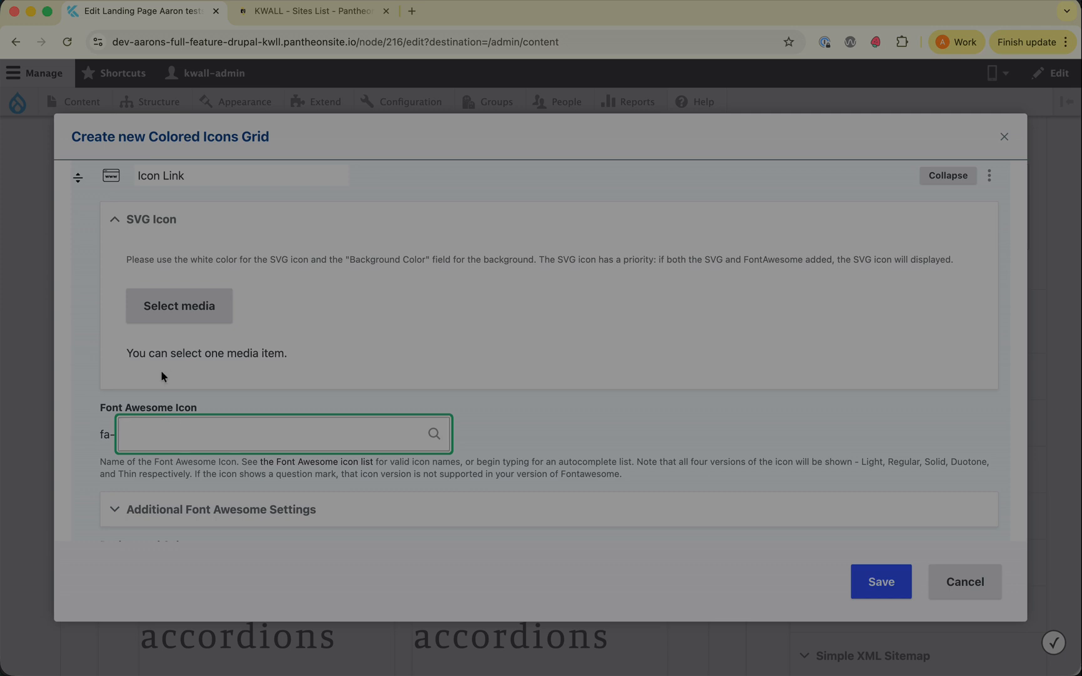
scroll(161, 372, "down", 3)
scroll(155, 368, "down", 3)
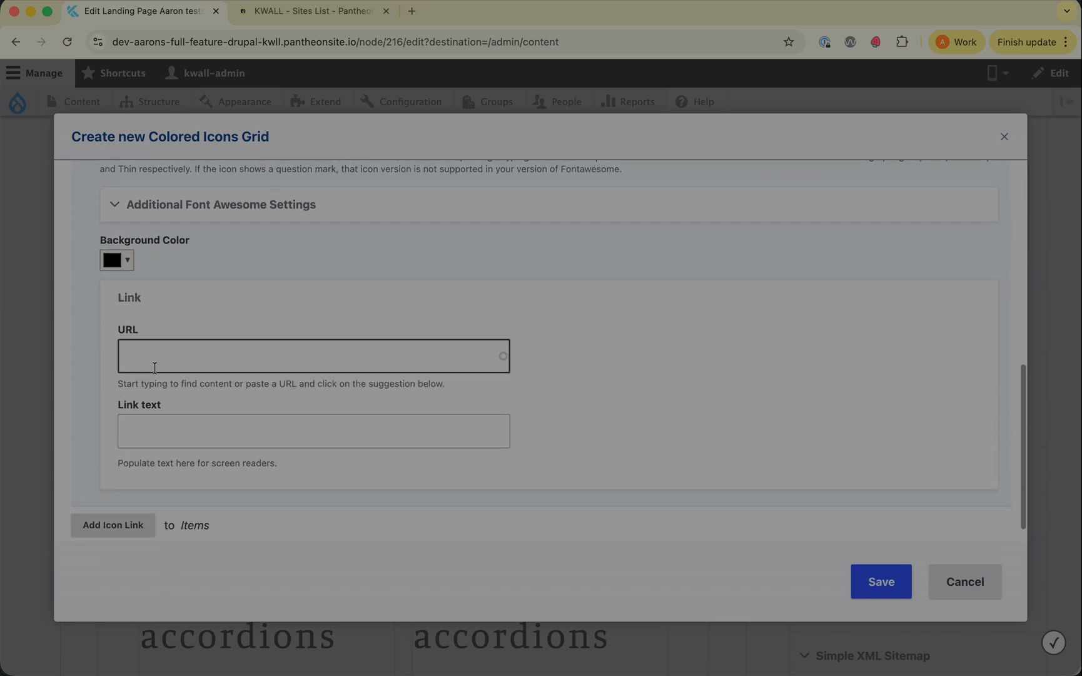
scroll(158, 244, "down", 1)
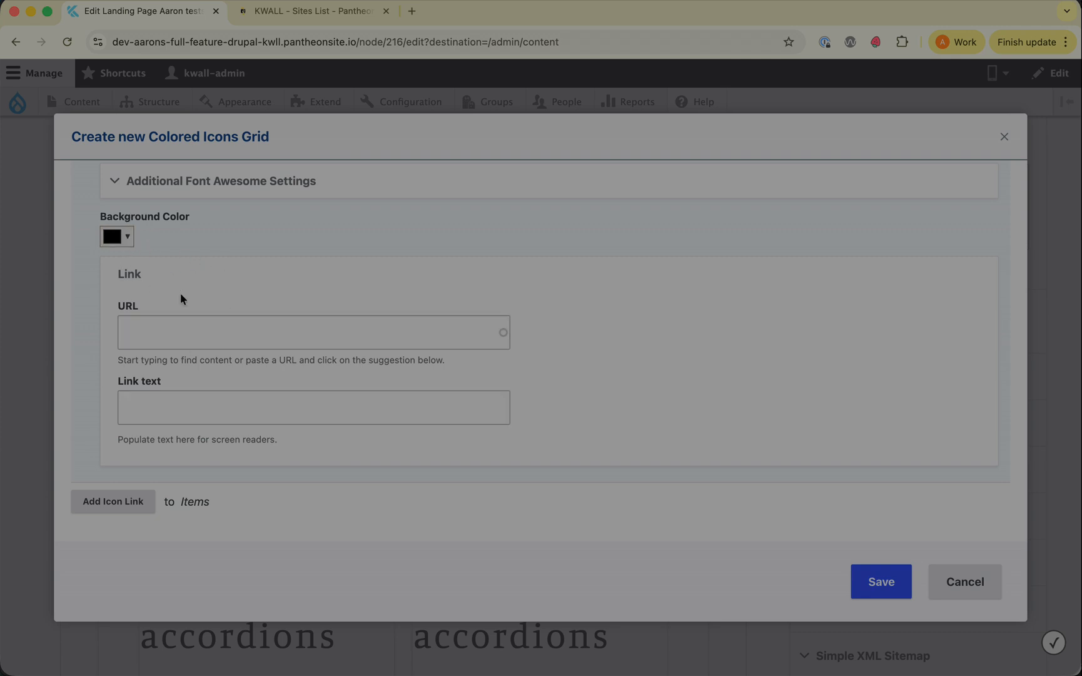
left_click(145, 335)
left_click(162, 404)
scroll(316, 308, "up", 5)
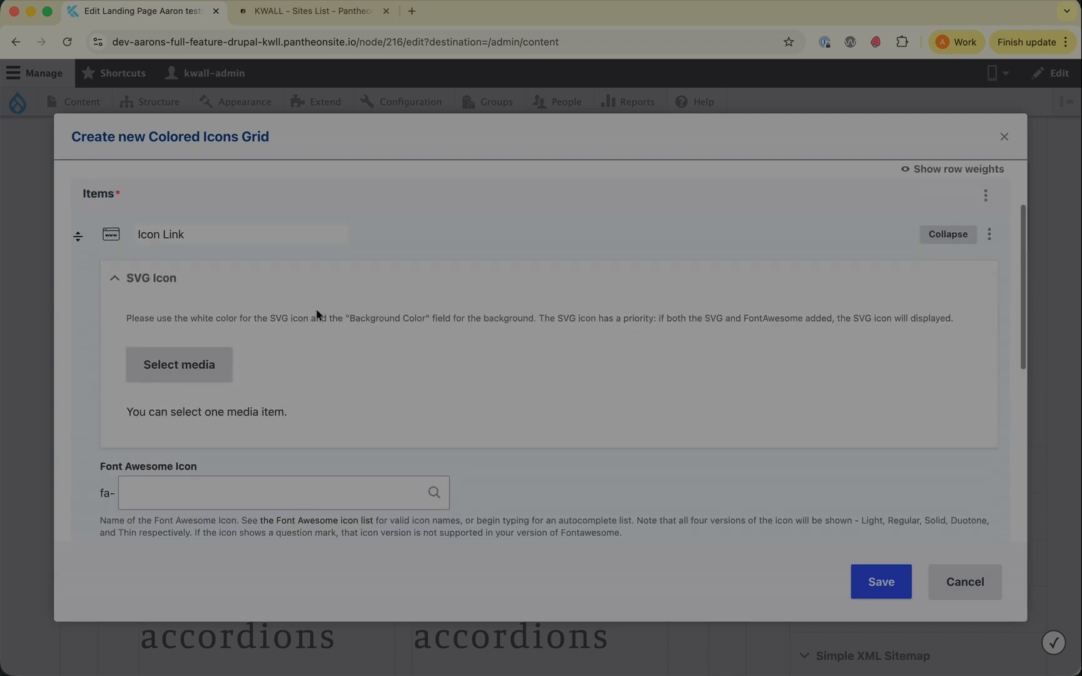
left_click(187, 437)
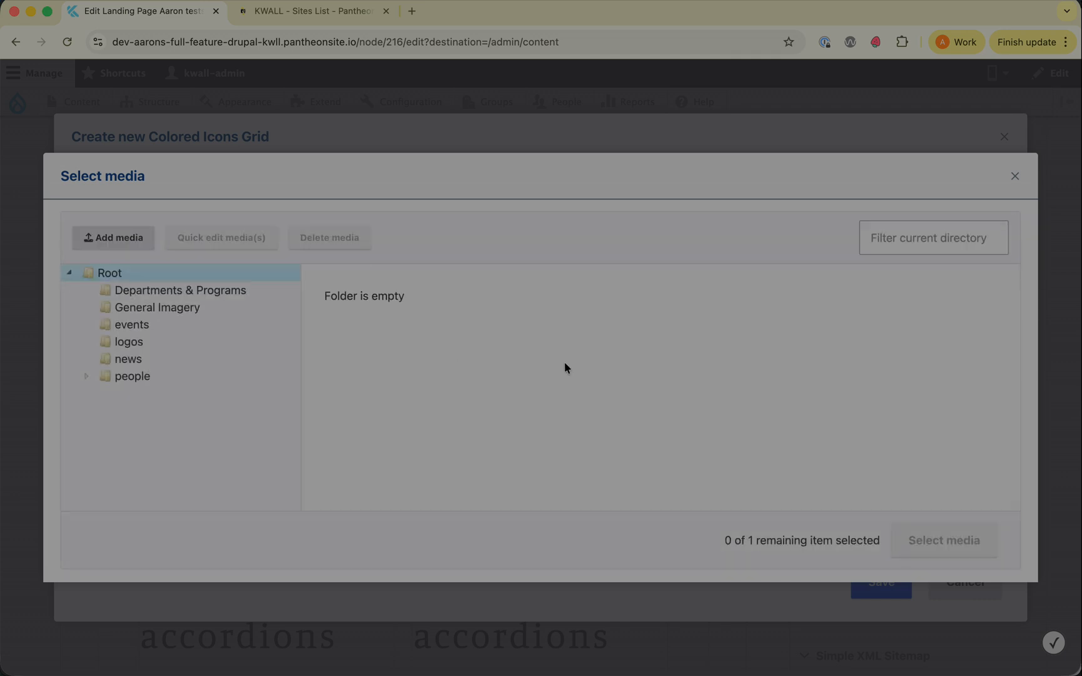
left_click(1015, 176)
Step: Set the first icon link's Font Awesome icon to book
scroll(416, 353, "down", 5)
left_click(192, 340)
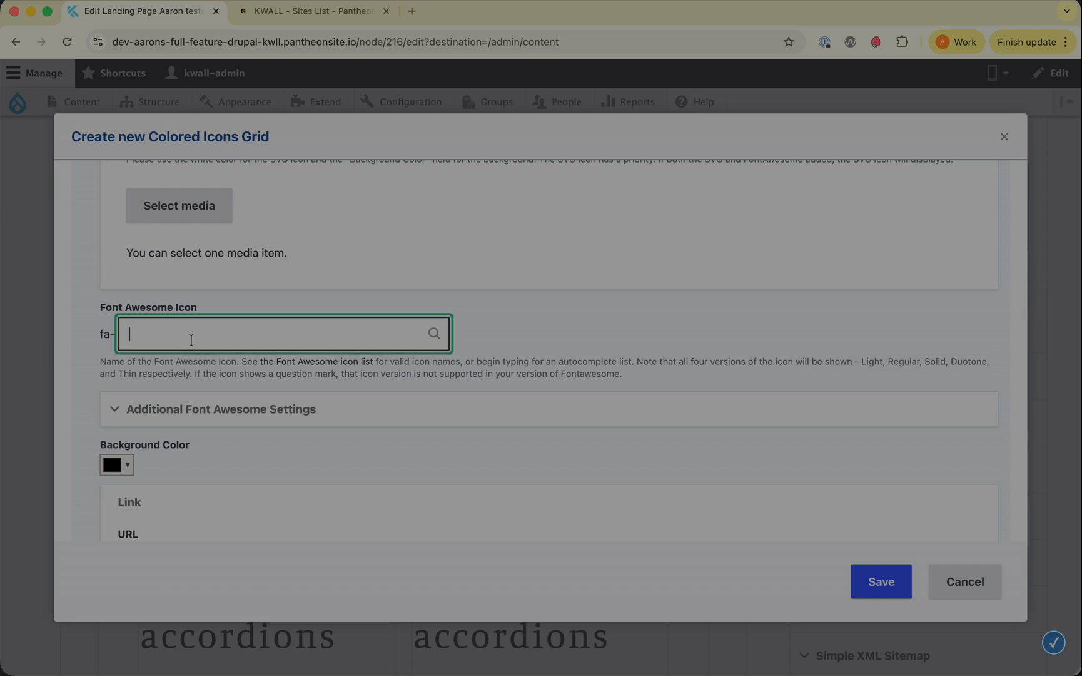
type("book")
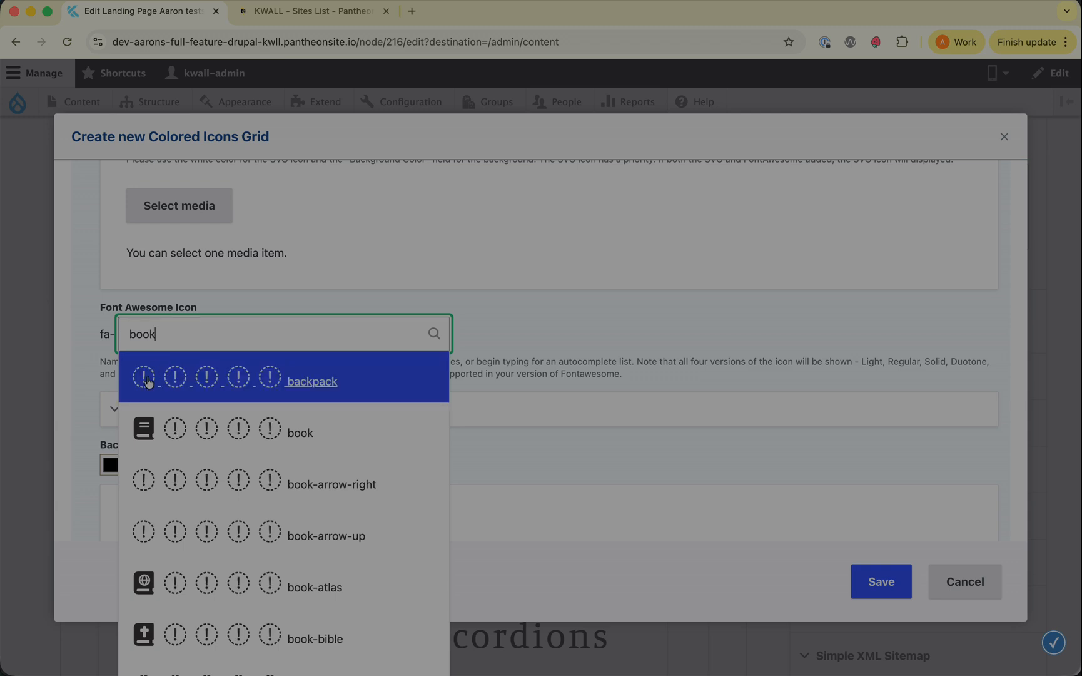
left_click(145, 431)
Step: Set the first icon link's background color to the red swatch #d63d3d
scroll(615, 325, "down", 3)
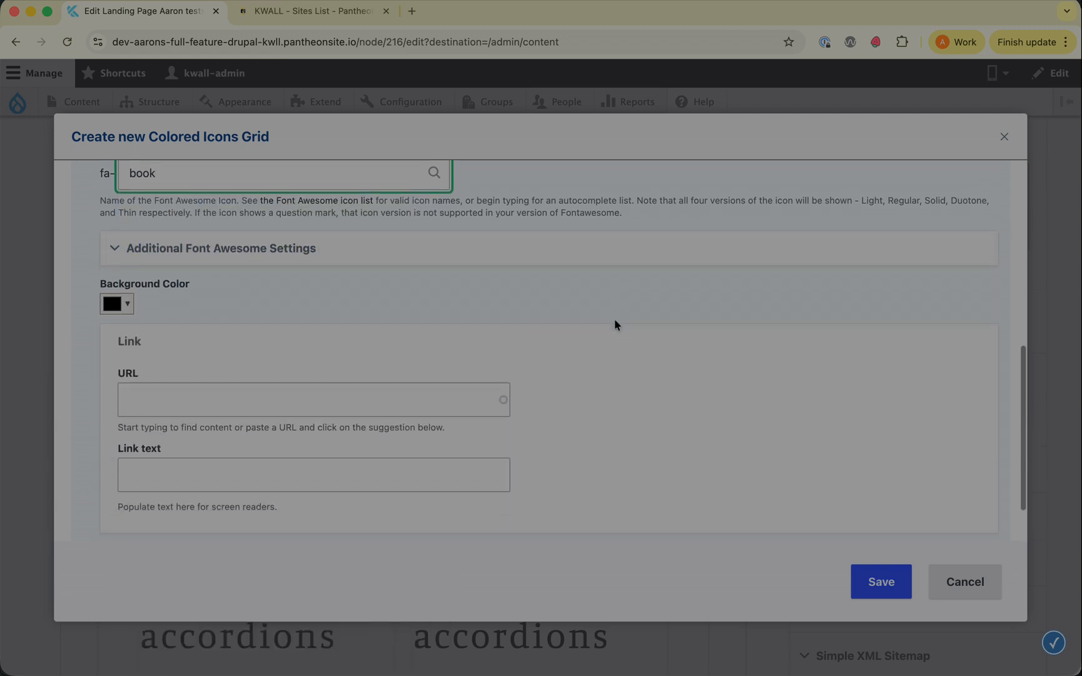
left_click(128, 281)
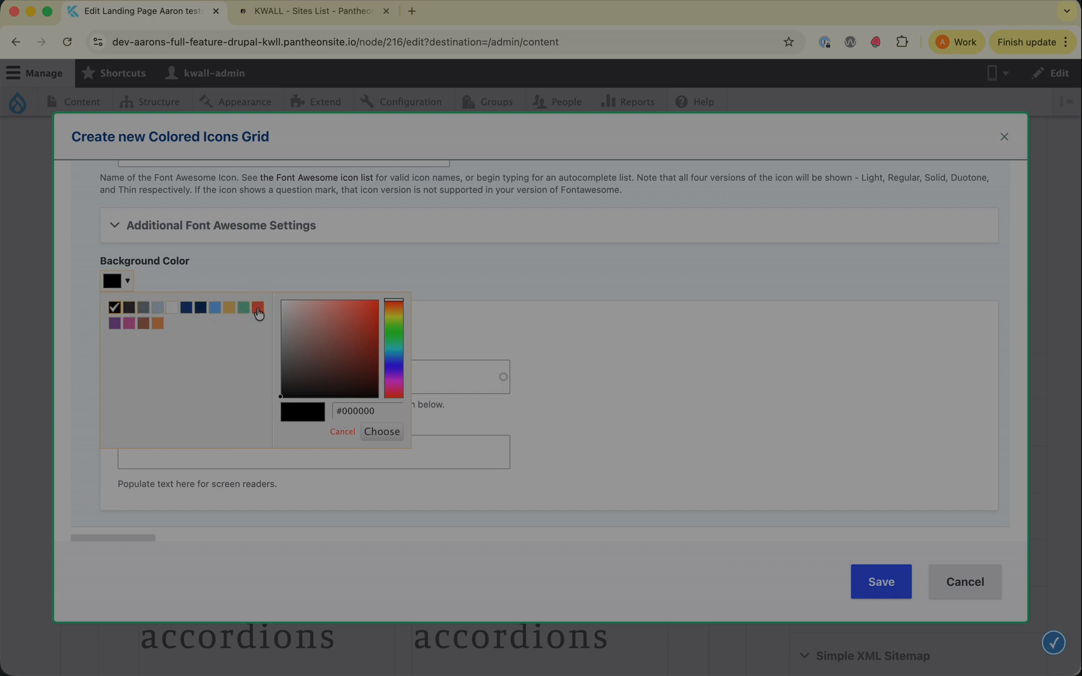
left_click(259, 311)
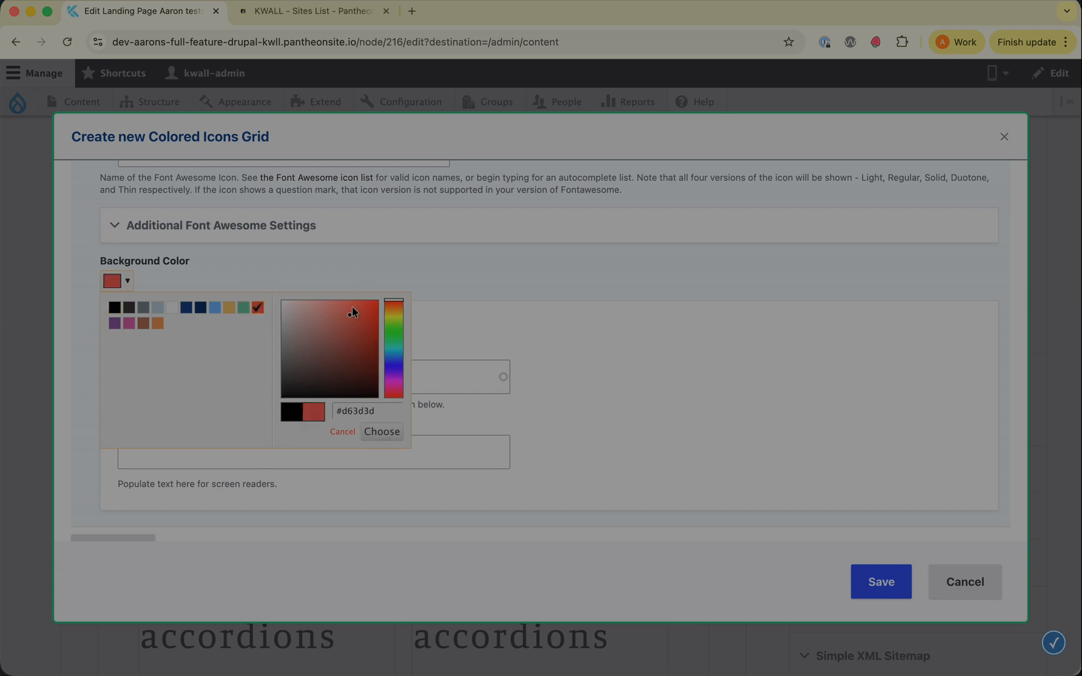
mouse_move(360, 323)
left_mouse_down()
mouse_move(350, 356)
mouse_move(345, 312)
mouse_move(338, 323)
left_mouse_up()
left_click_drag(380, 407, 325, 413)
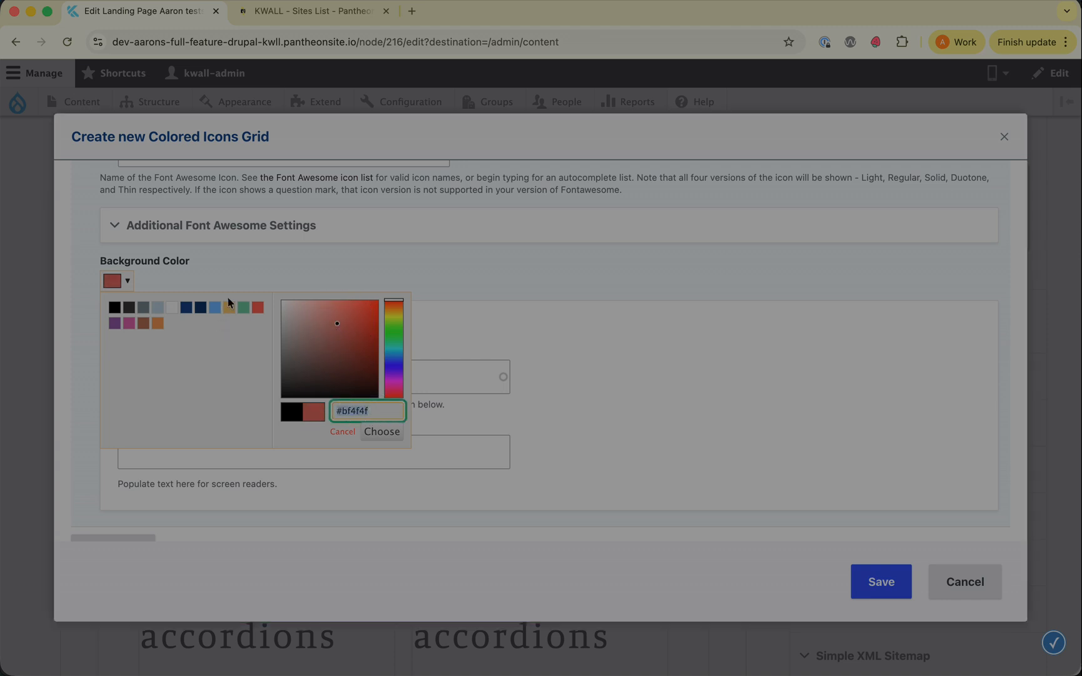
left_click(228, 306)
left_click(259, 307)
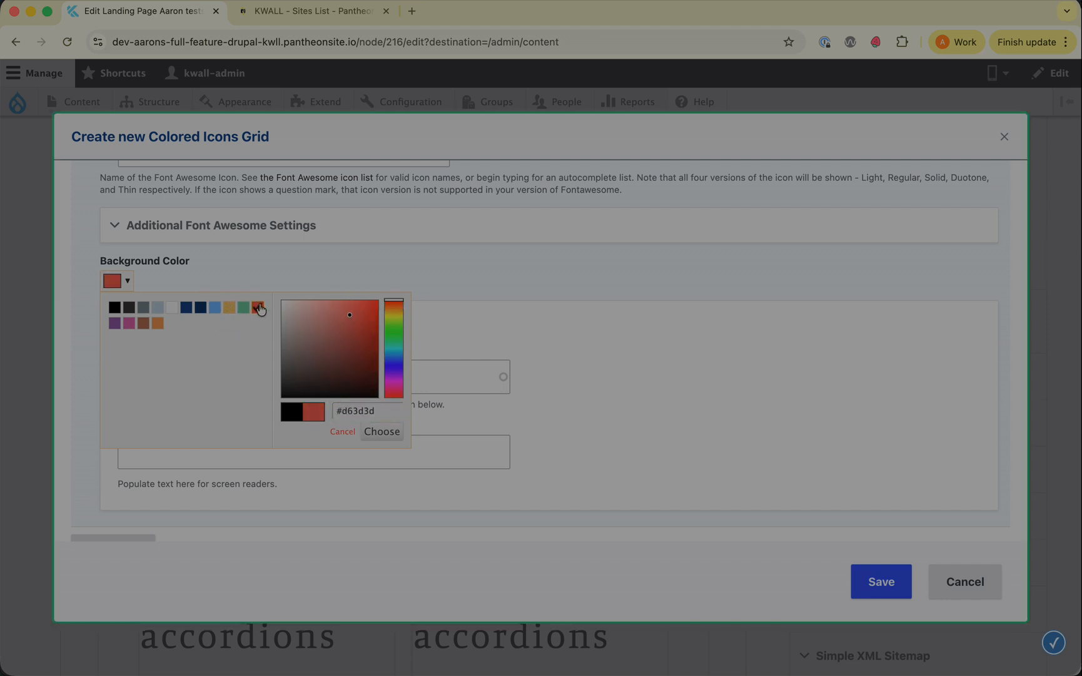
left_click(406, 255)
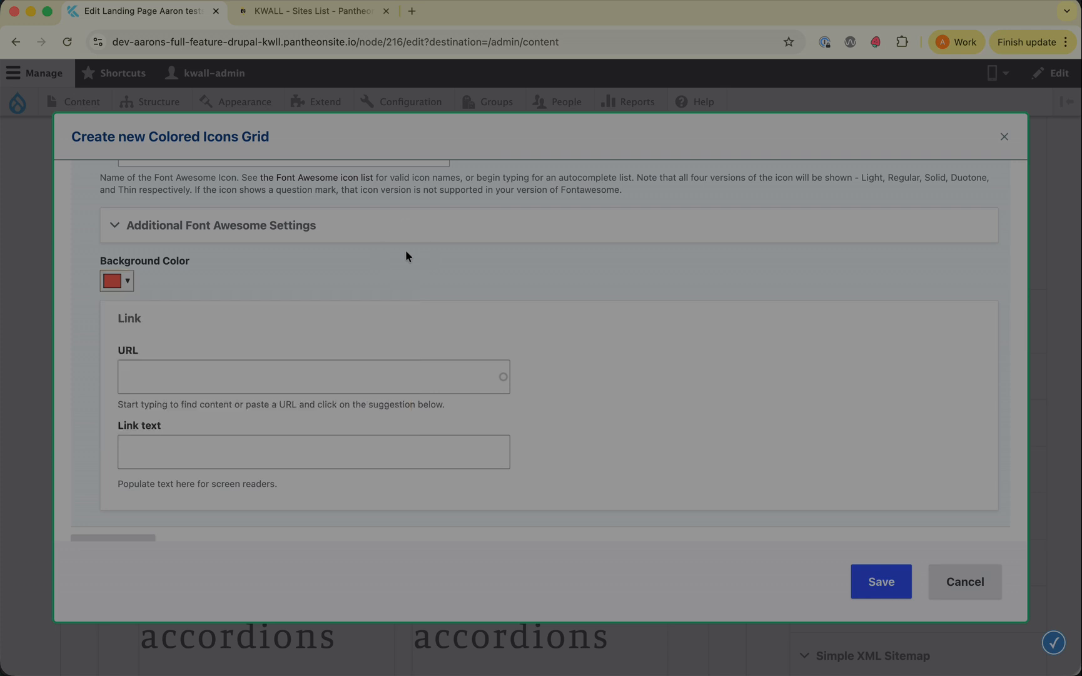
Step: Set the first icon link's URL to /asdf and its link text to "Aarons link"
left_click(180, 380)
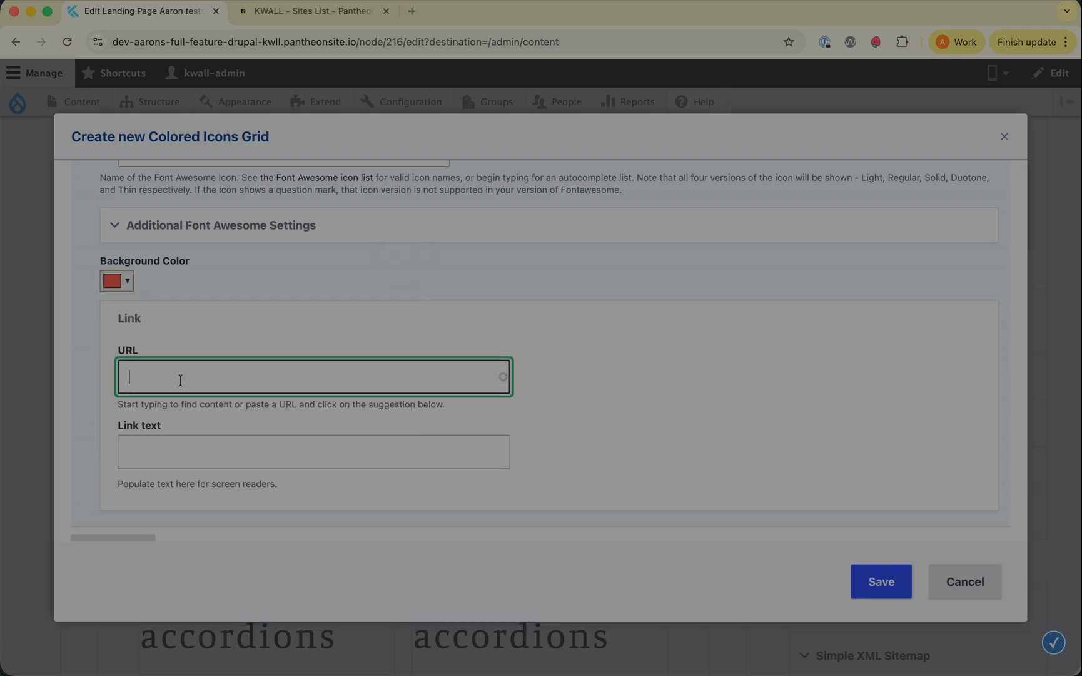
type("/asdf")
left_click(199, 438)
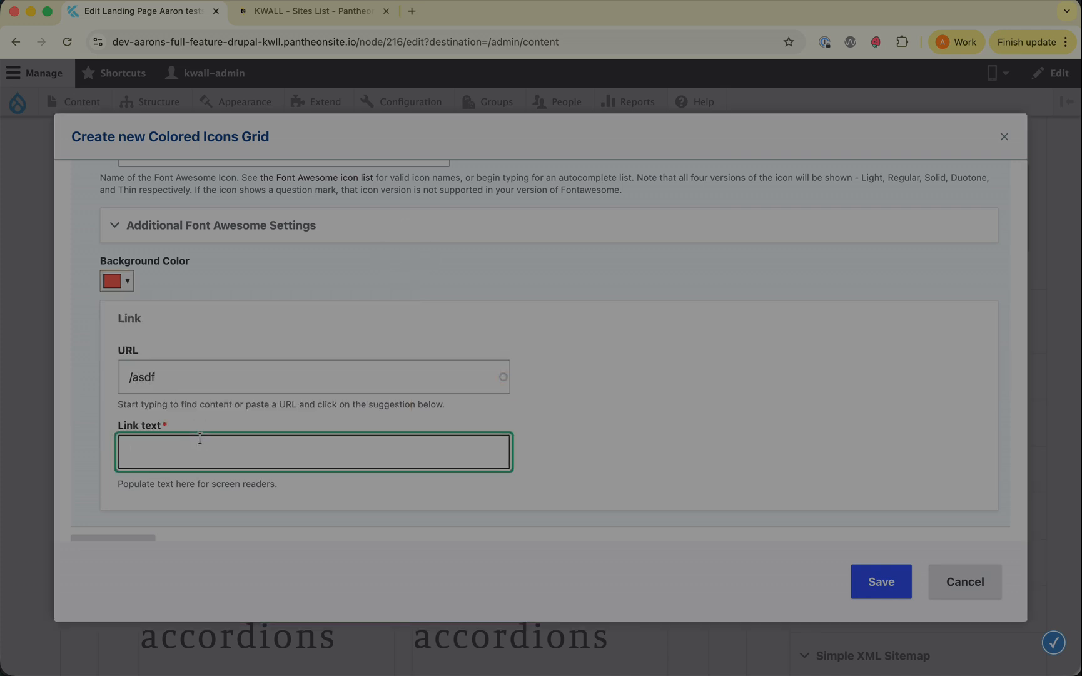
type("Aarons link")
Step: Add a second icon link to the grid and set its Font Awesome icon to laptop-code
scroll(376, 413, "down", 2)
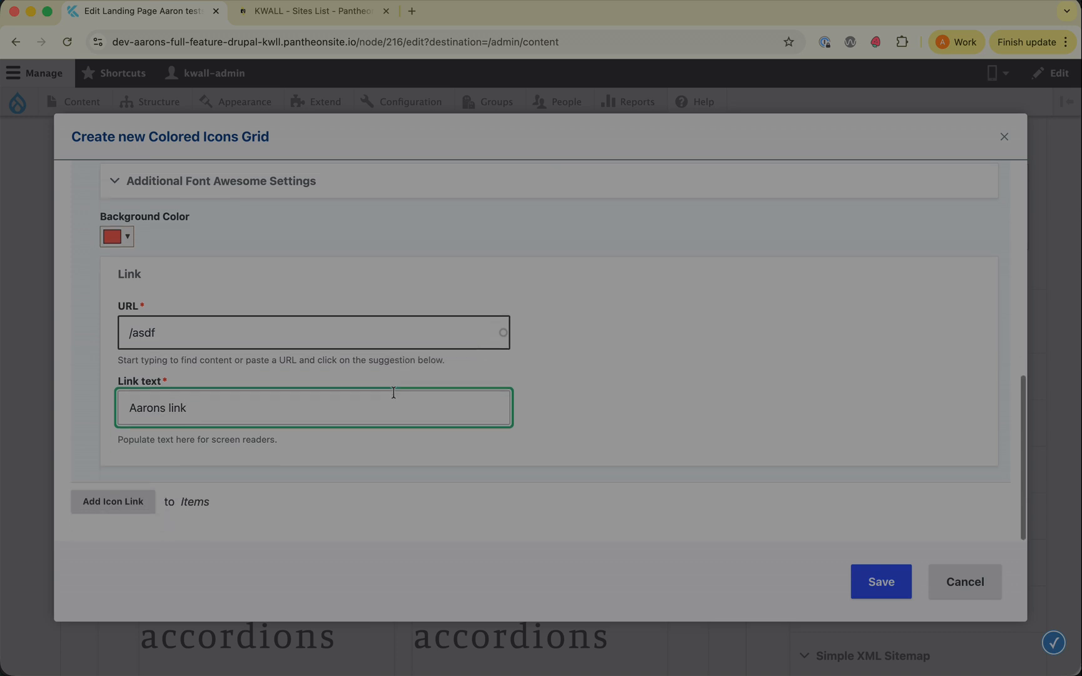
left_click(114, 503)
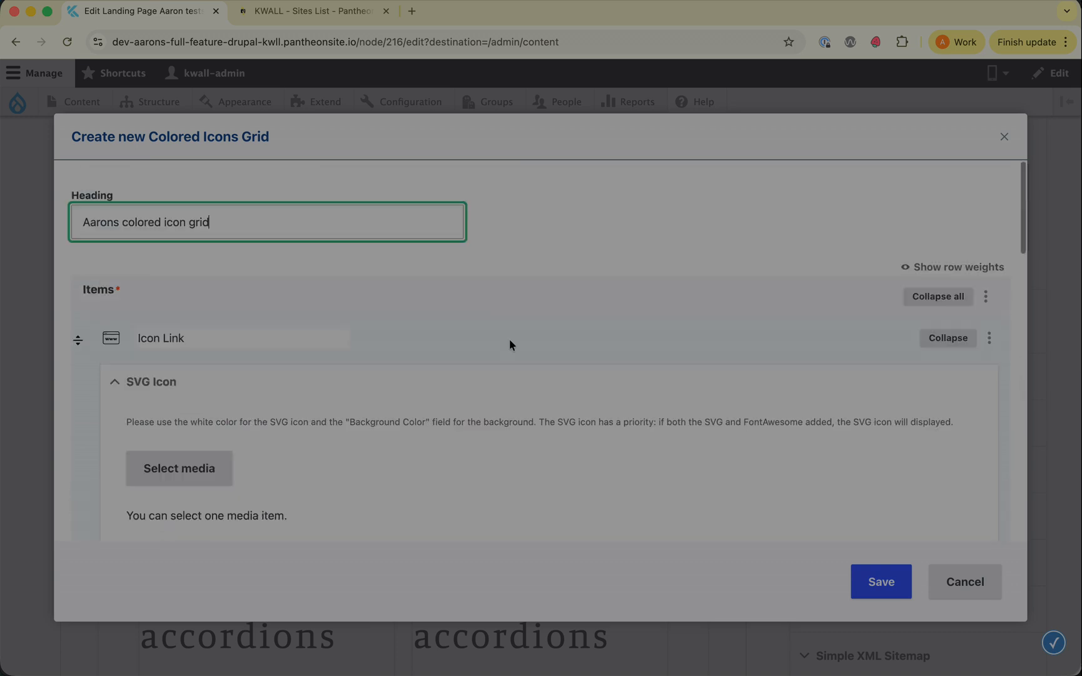
scroll(510, 338, "down", 6)
scroll(509, 345, "down", 10)
left_click(263, 256)
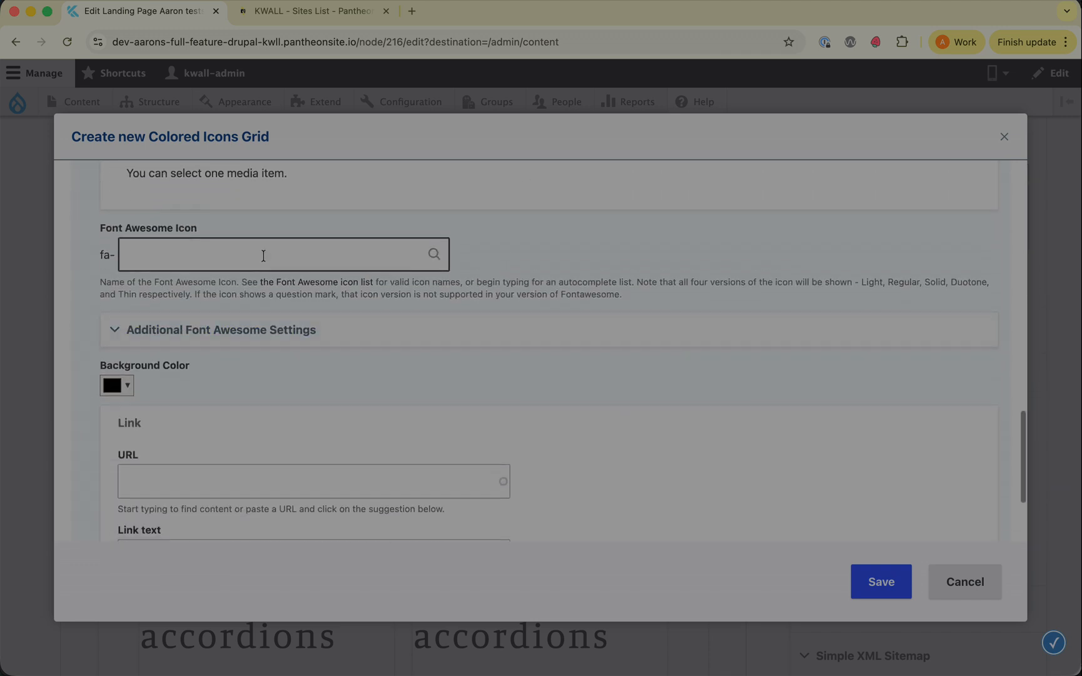
left_click(262, 255)
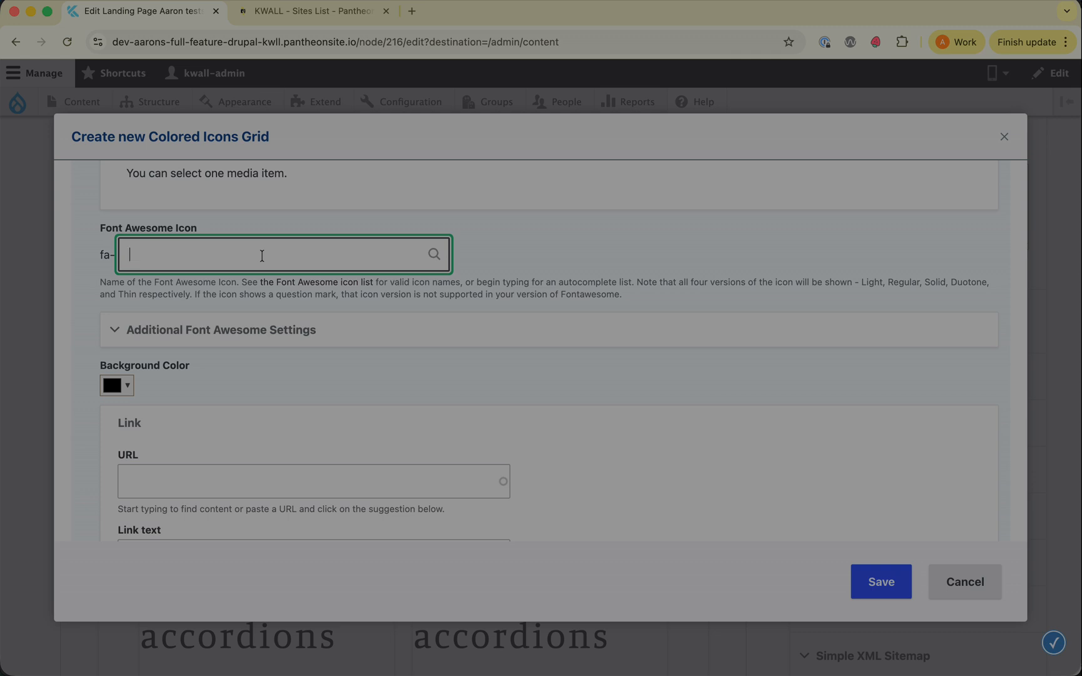
type("laptop")
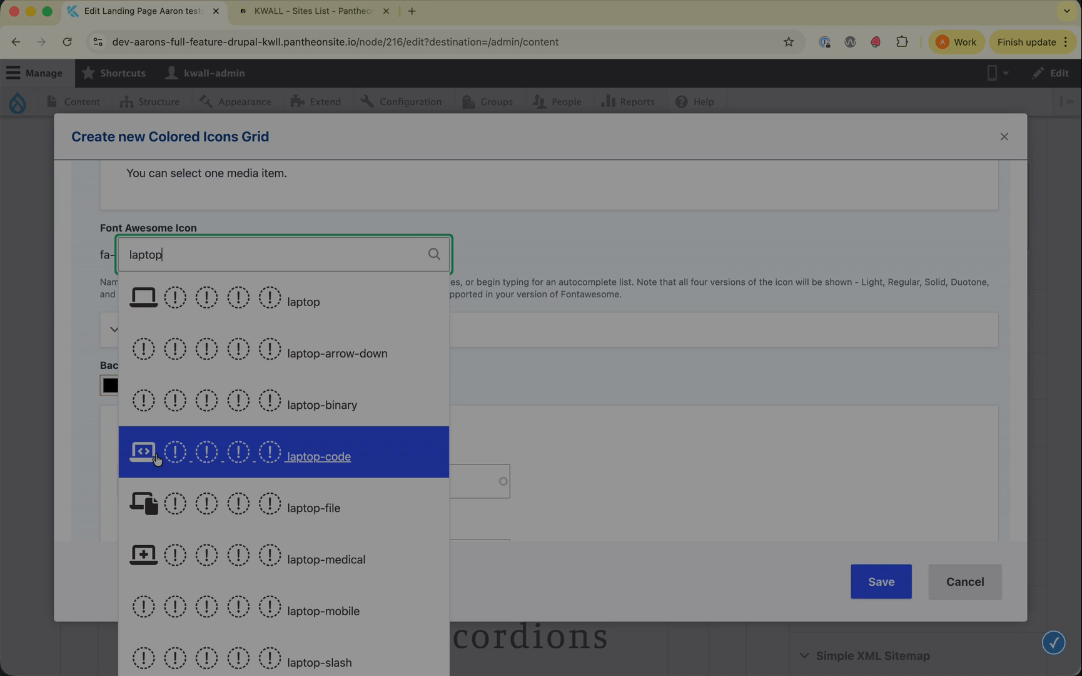
left_click(156, 458)
Step: Set the second icon link's background color to the blue swatch
left_click(127, 388)
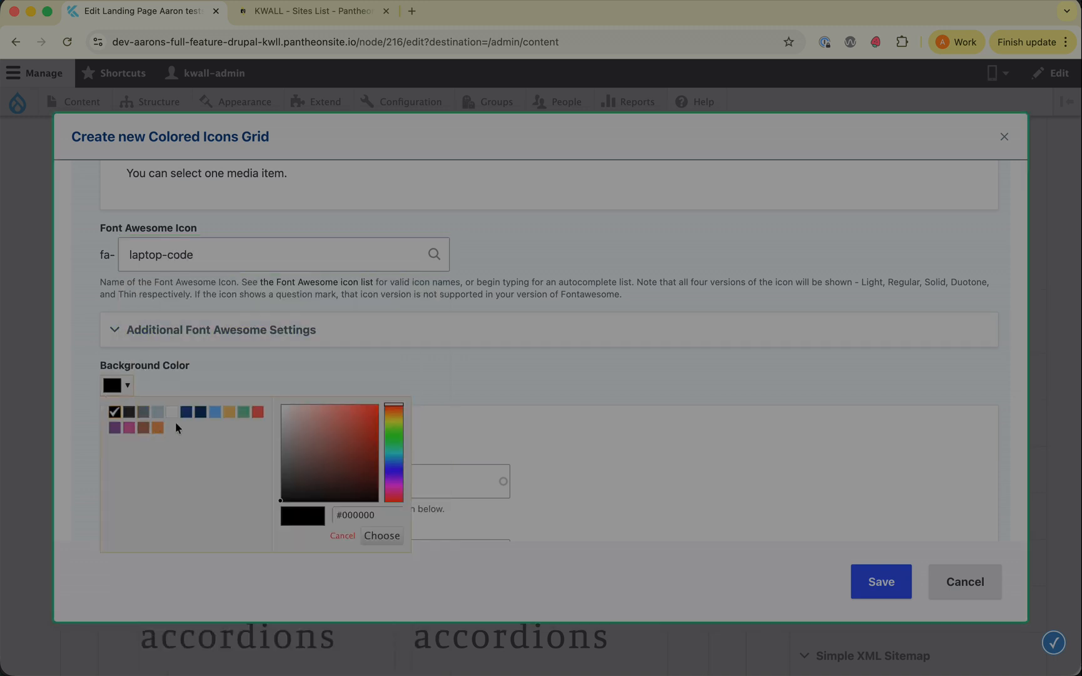
left_click(214, 411)
left_click(260, 365)
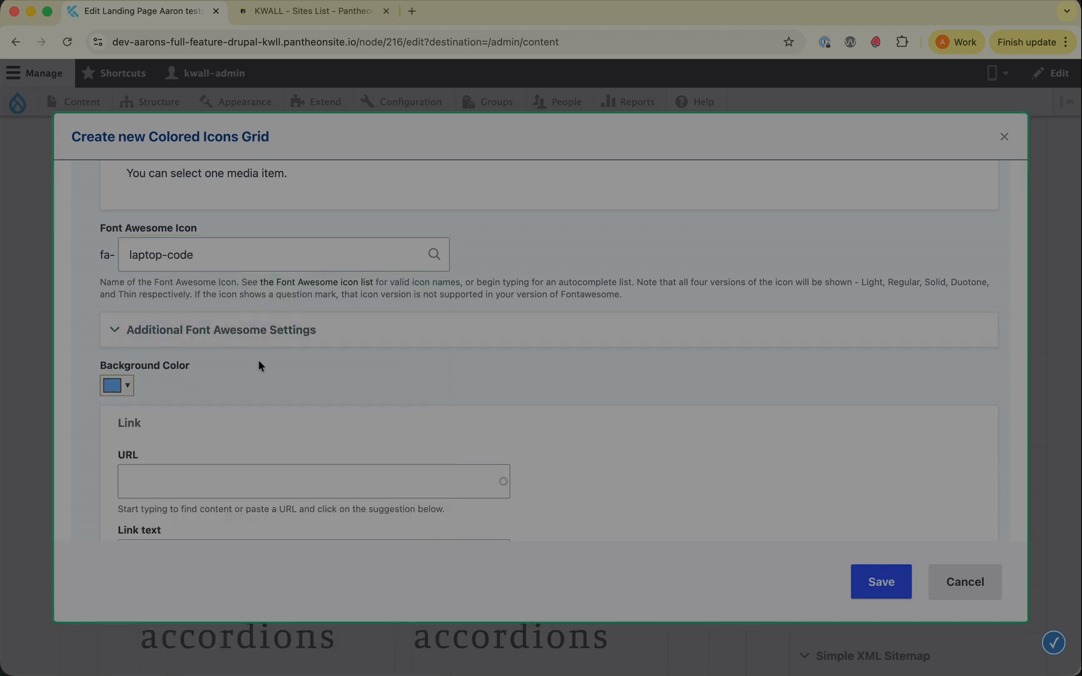
Step: Set the second icon link's URL to /fdsa and its link text to "Another link"
scroll(260, 365, "down", 5)
left_click(176, 331)
type("/fdsa")
key("Tab")
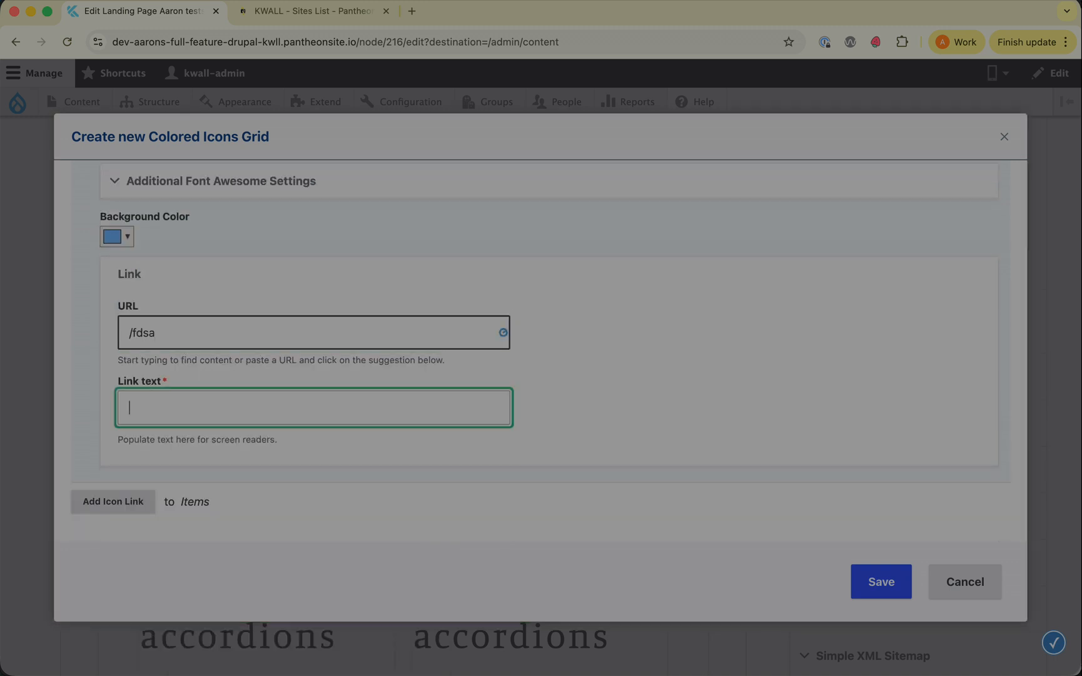
type("Another link")
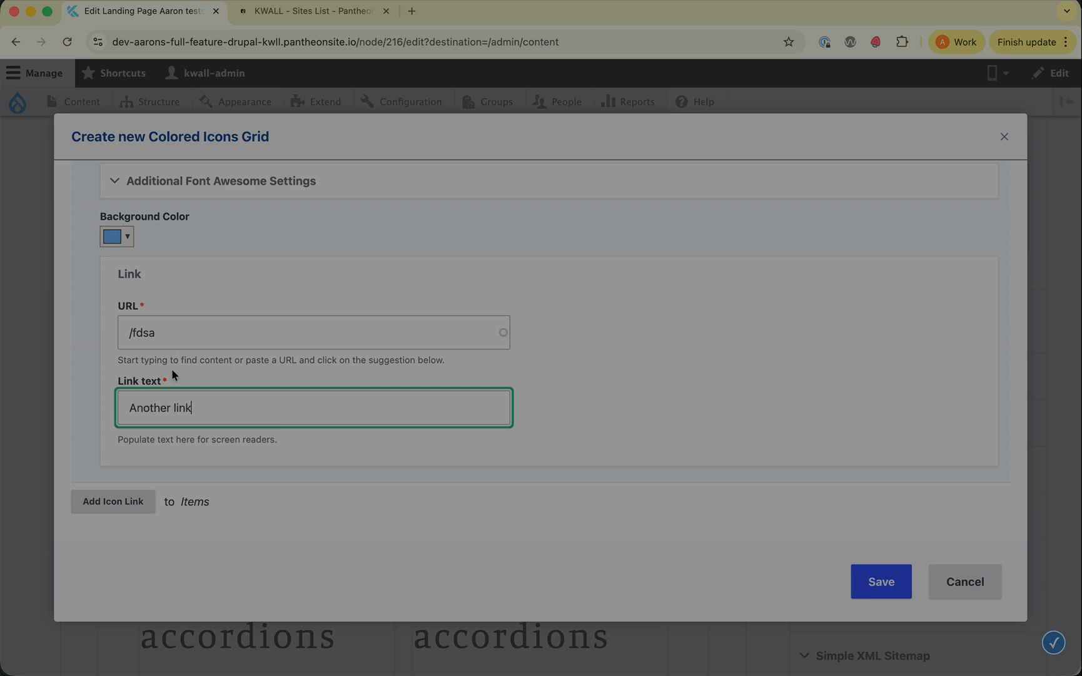
Step: Add a third icon link to the grid and set its Font Awesome icon to mobile-retro
left_click(122, 504)
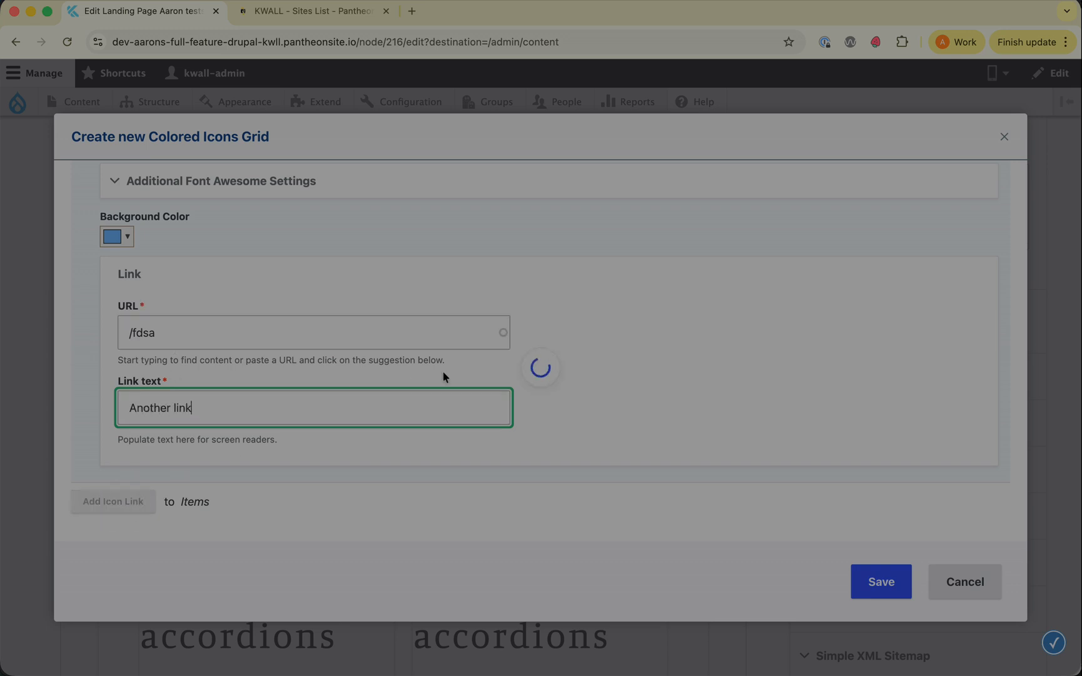
scroll(444, 377, "down", 4)
scroll(444, 376, "down", 15)
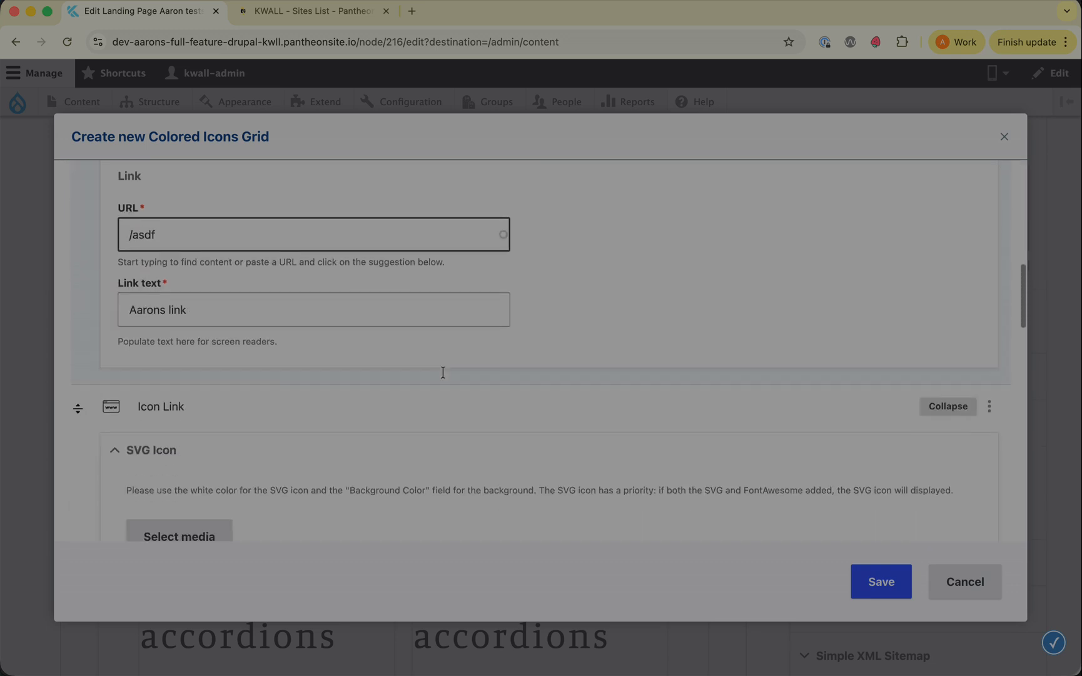
scroll(443, 372, "down", 3)
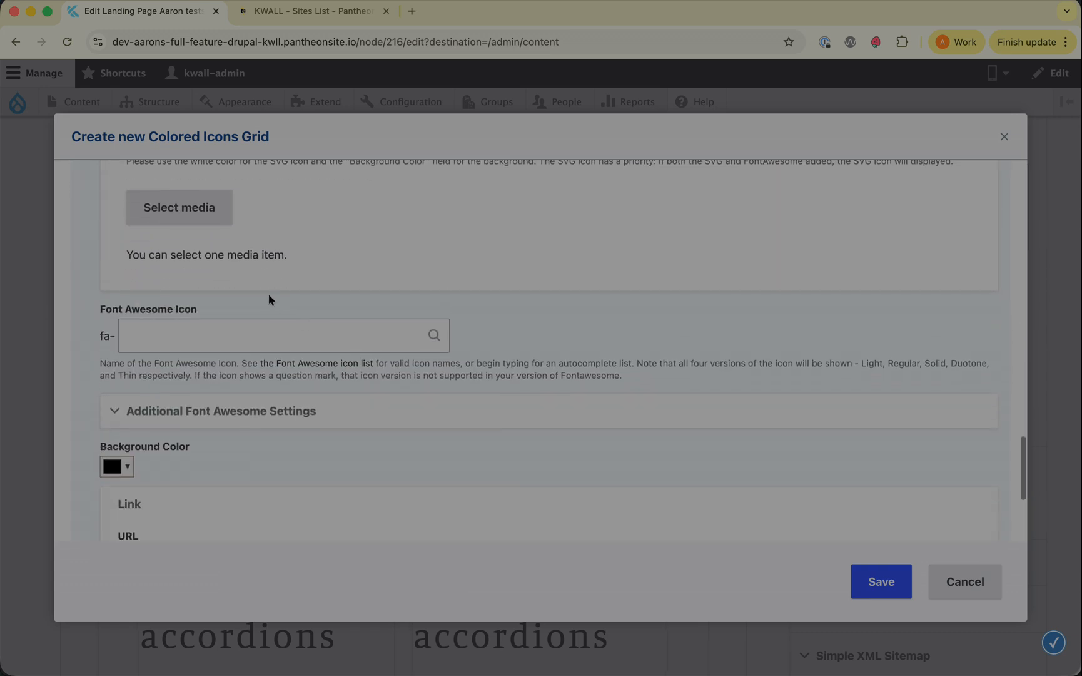
scroll(145, 300, "up", 2)
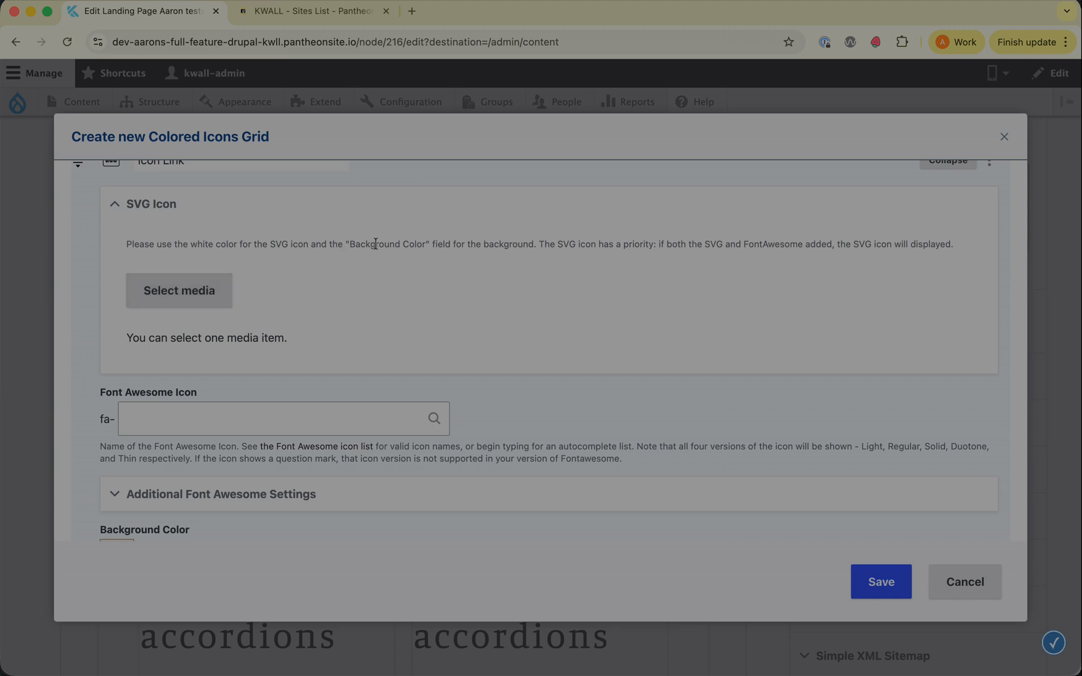
left_click(227, 422)
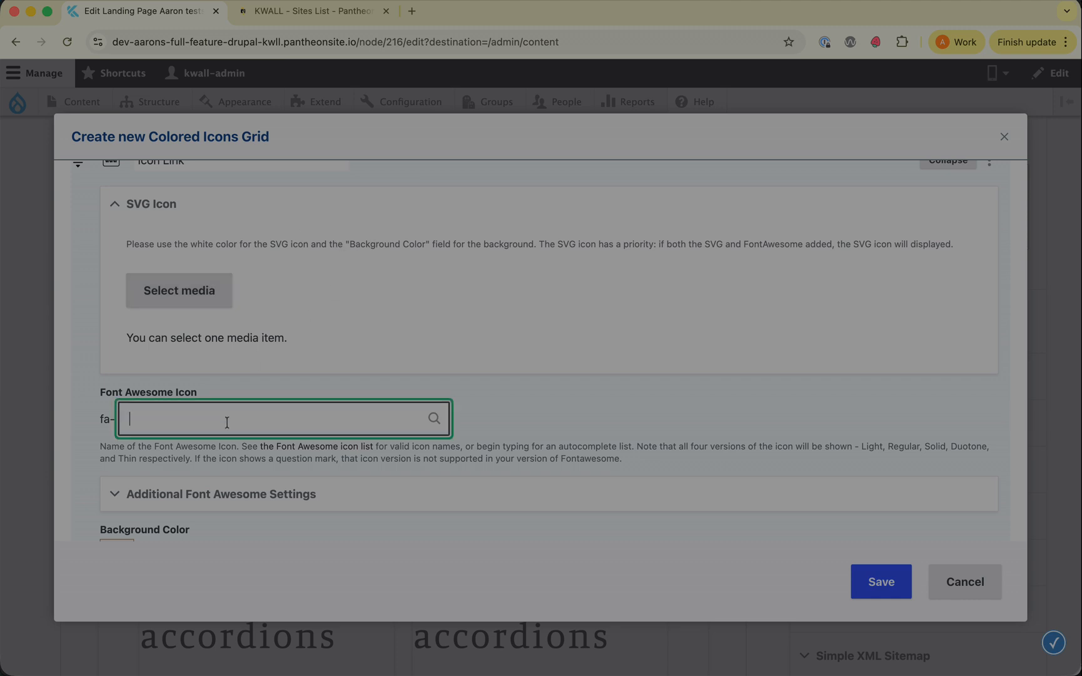
scroll(226, 423, "down", 3)
type("phone")
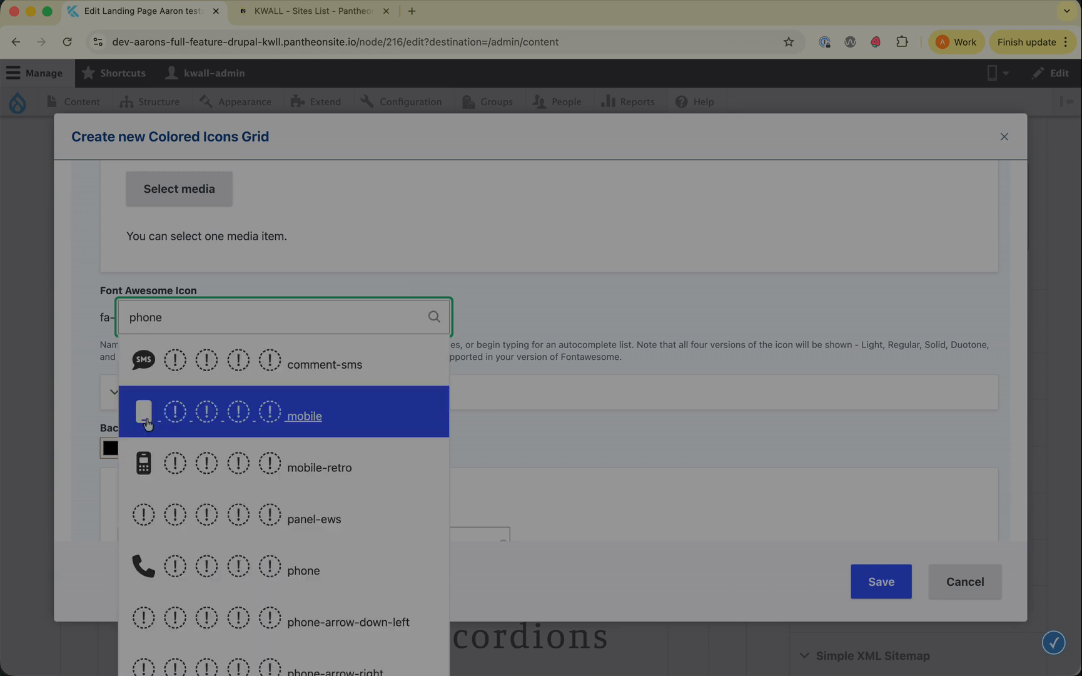
left_click(145, 447)
Step: Set the third icon link's background color to the purple swatch
scroll(181, 410, "down", 3)
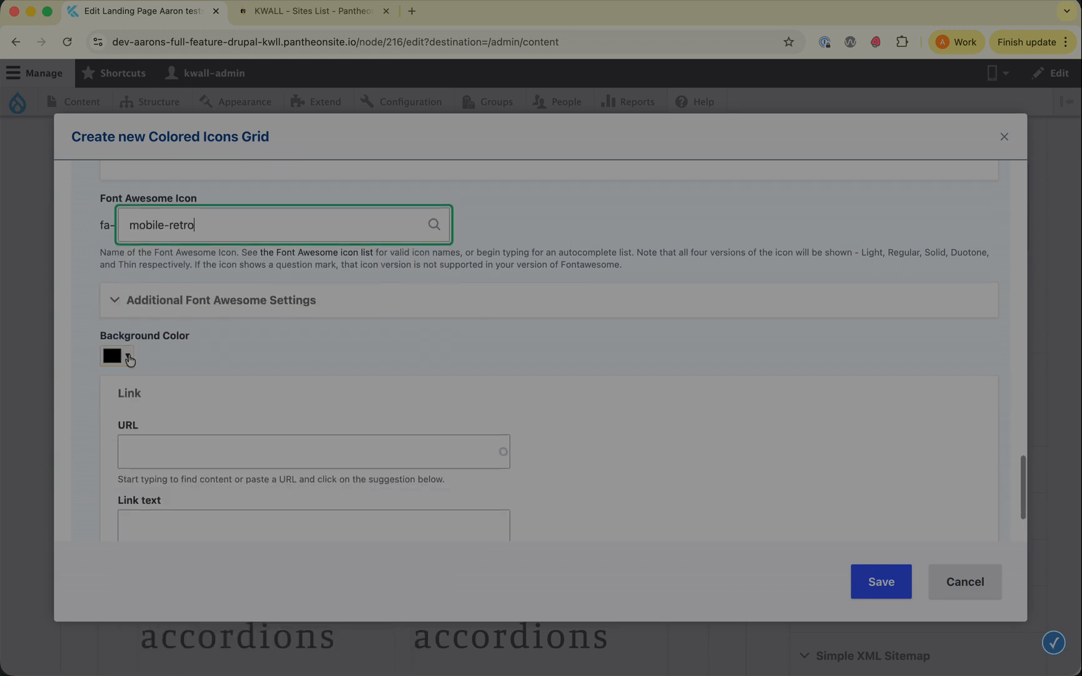
left_click(130, 356)
left_click(114, 399)
left_click(371, 330)
Step: Set the third icon link's URL to /fdsa and its link text to "Last link"
scroll(369, 331, "down", 2)
left_click(214, 327)
type("/fdsa")
left_click(205, 409)
type("Last link")
left_click(661, 354)
Step: Review the icon links and save the Colored Icons Grid component
scroll(661, 354, "up", 5)
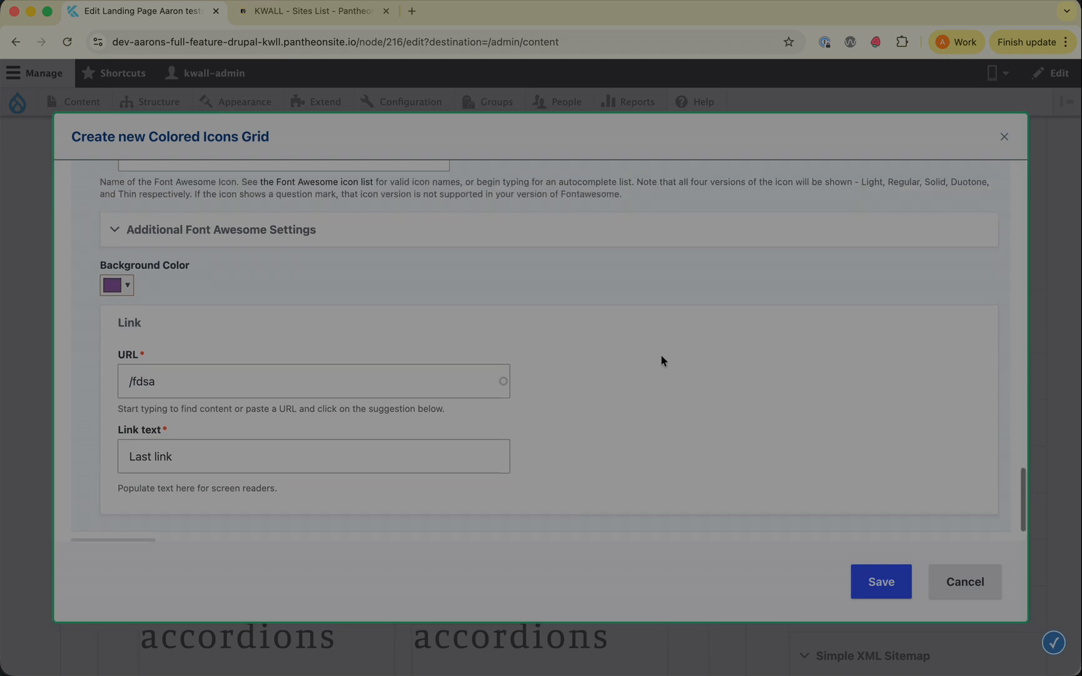
scroll(661, 354, "down", 8)
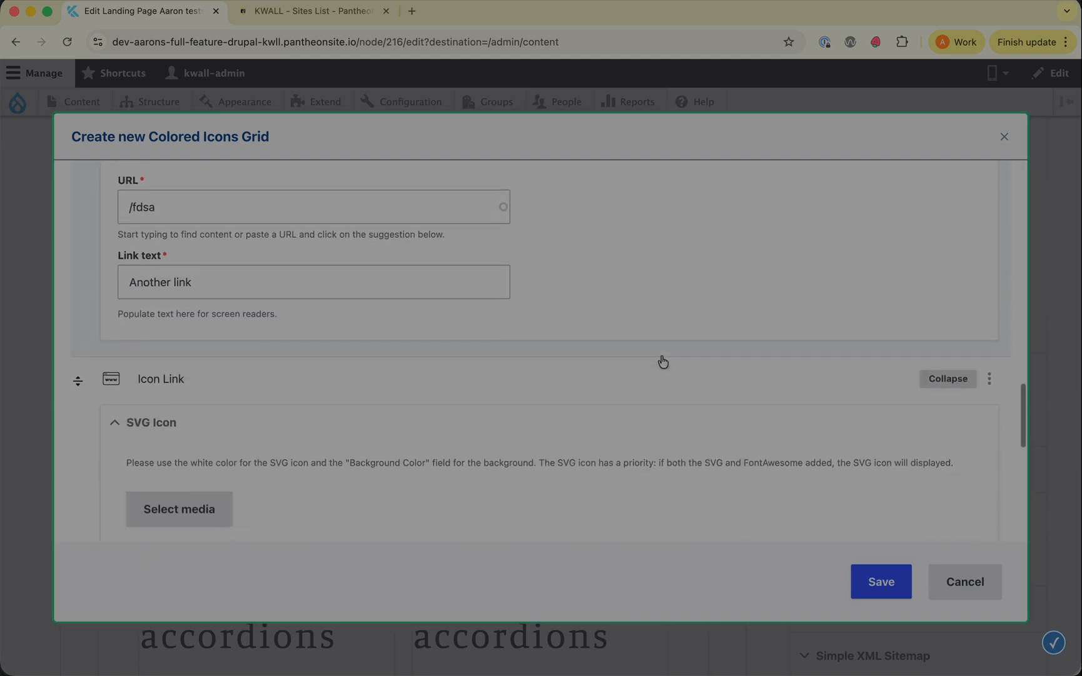
scroll(661, 360, "down", 10)
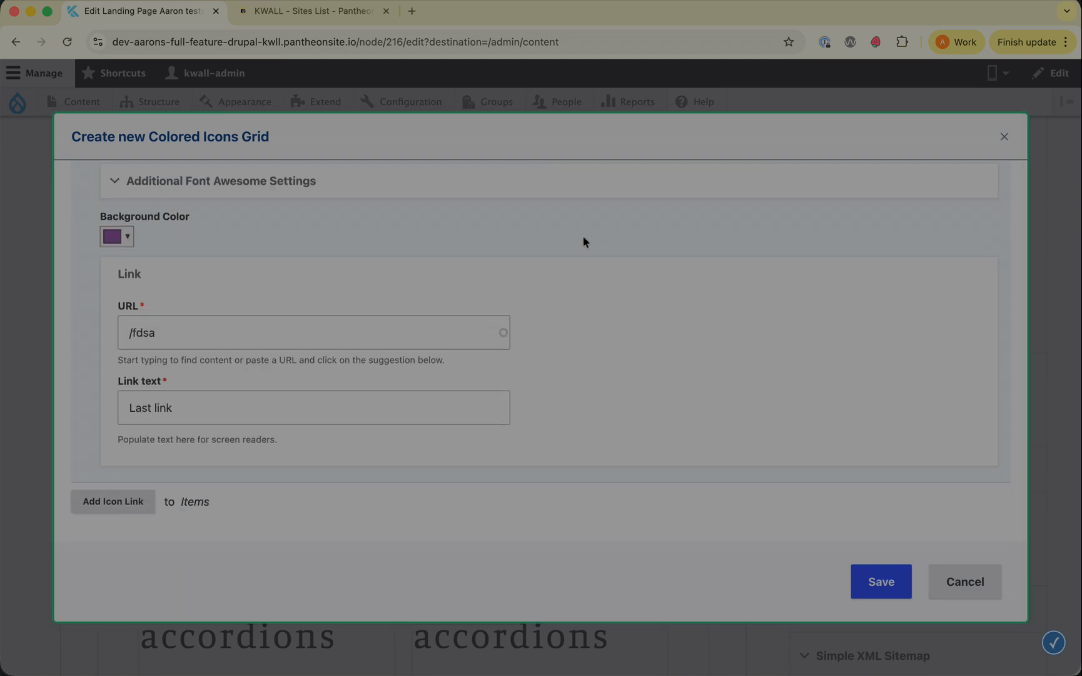
left_click(883, 581)
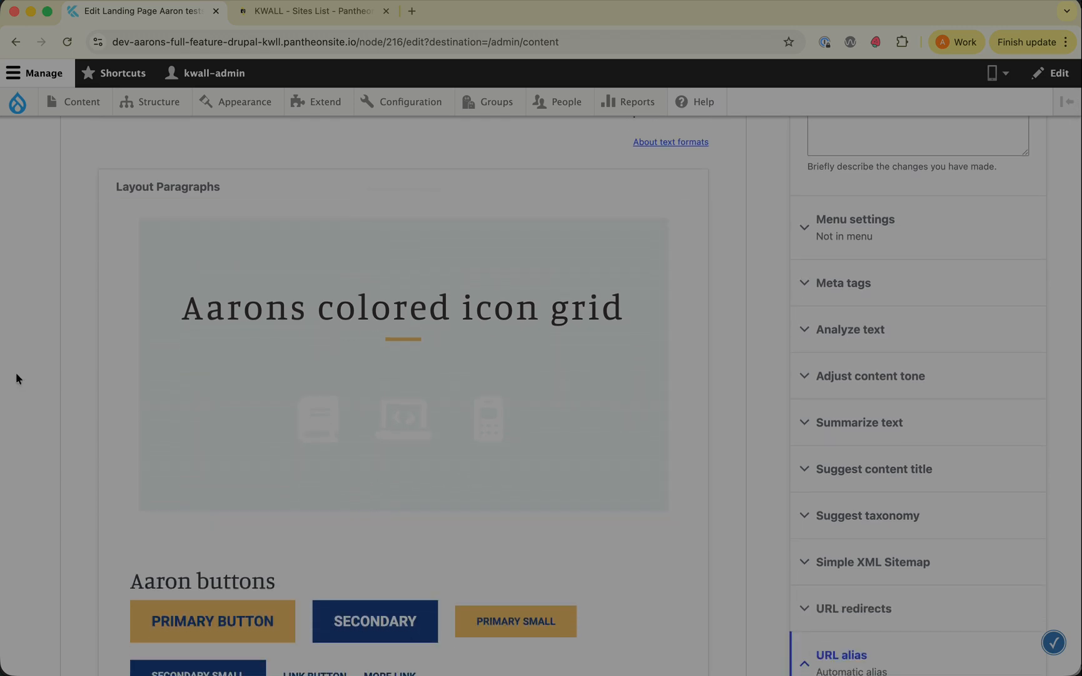
Step: Save the Aaron tests landing page
scroll(15, 372, "up", 5)
scroll(15, 372, "down", 20)
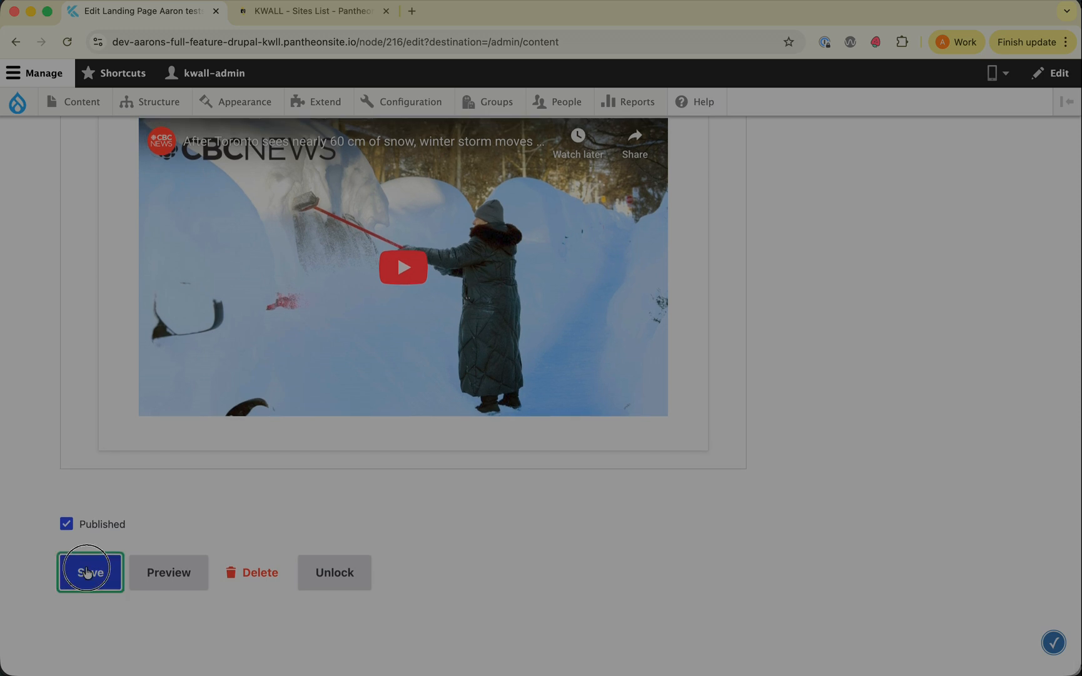
left_click(87, 570)
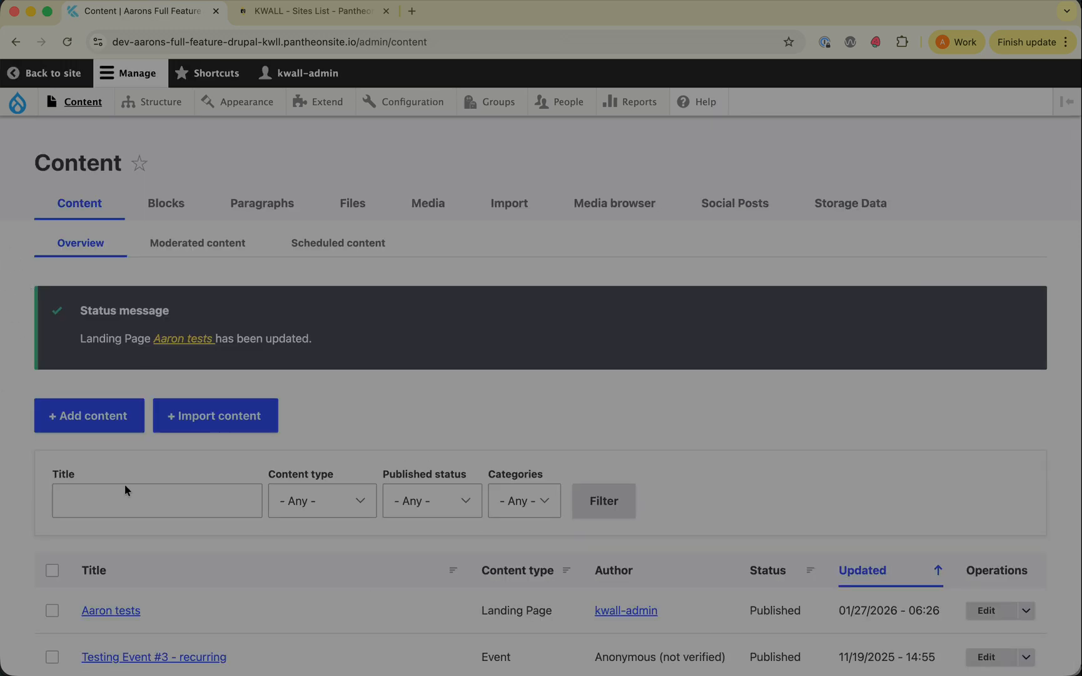
Step: Open the Aaron tests page to view the colored icon grid
left_click(118, 607)
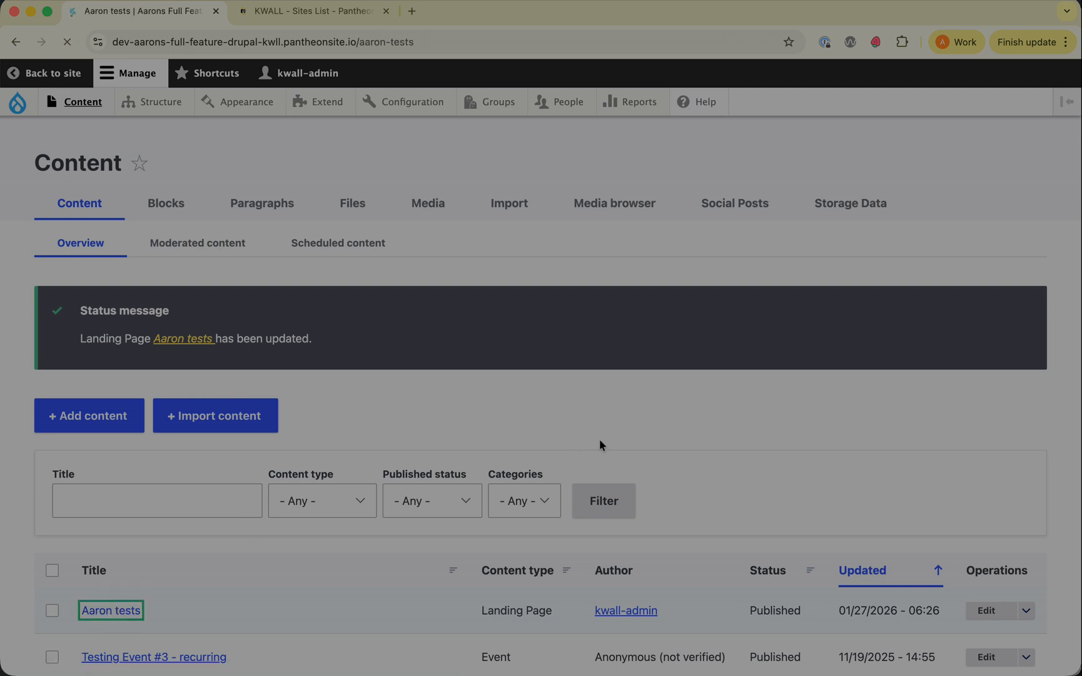
scroll(599, 445, "down", 5)
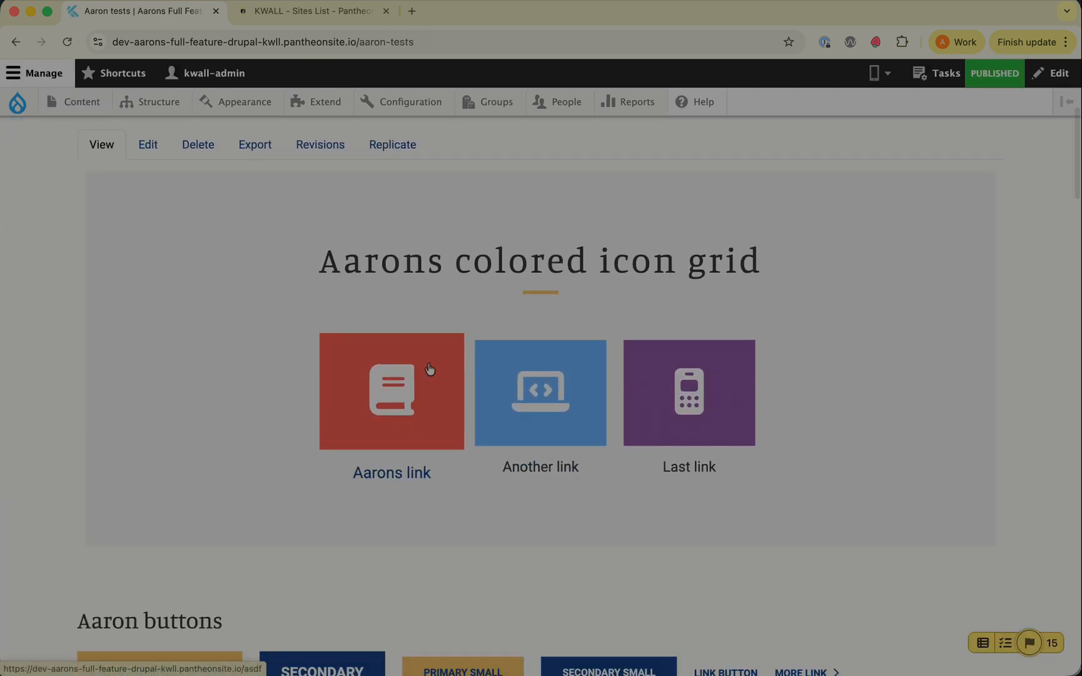